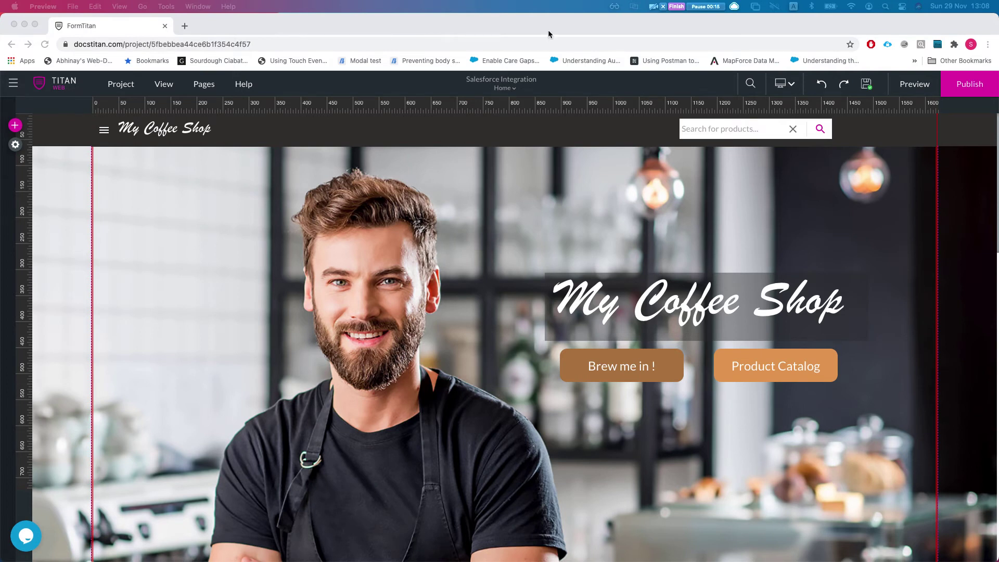
Switch the editor from the Home page to the Product Catalog page.
left_click(504, 89)
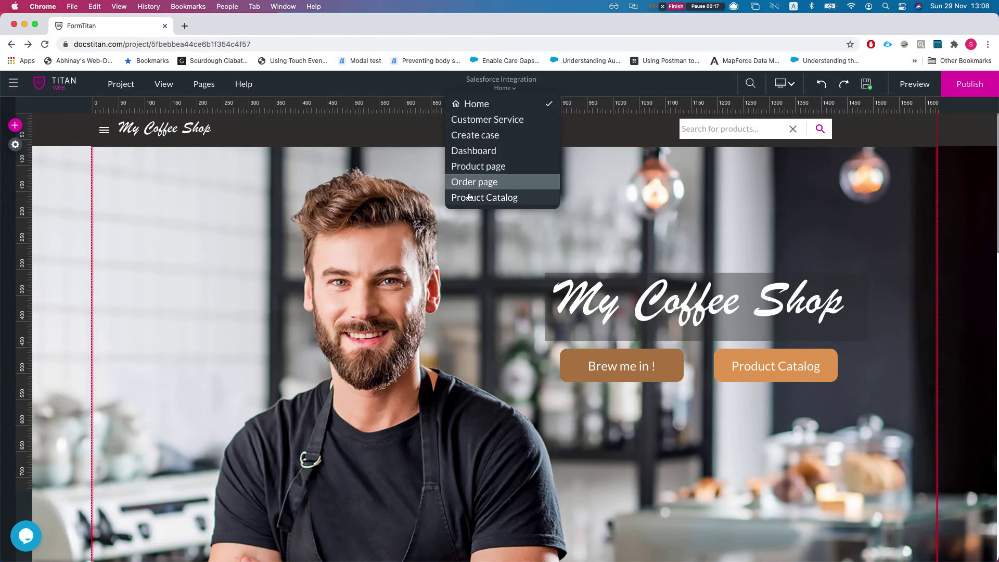
left_click(467, 199)
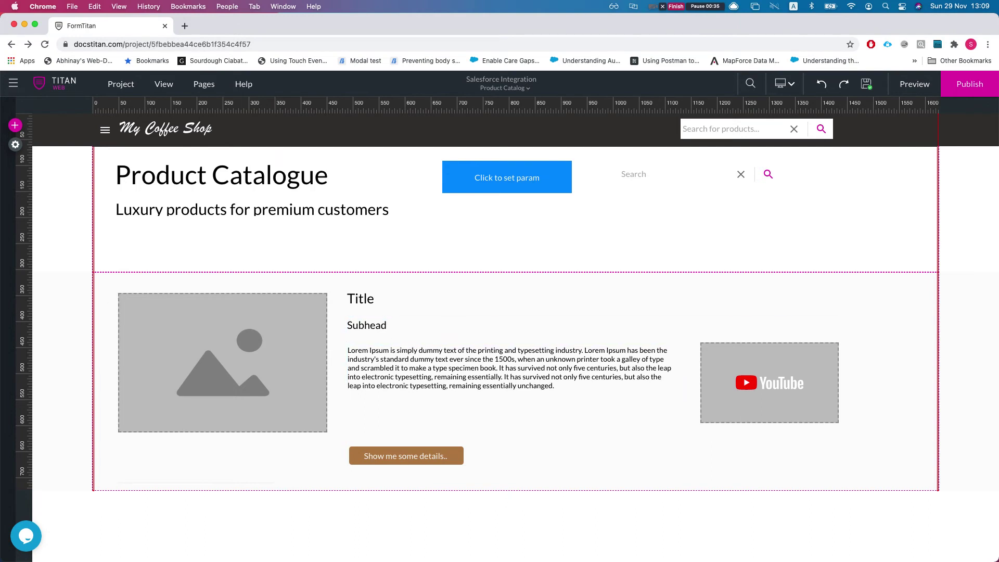
Open the #1 Product Salesforce get-records integration for editing from Project settings.
left_click(16, 145)
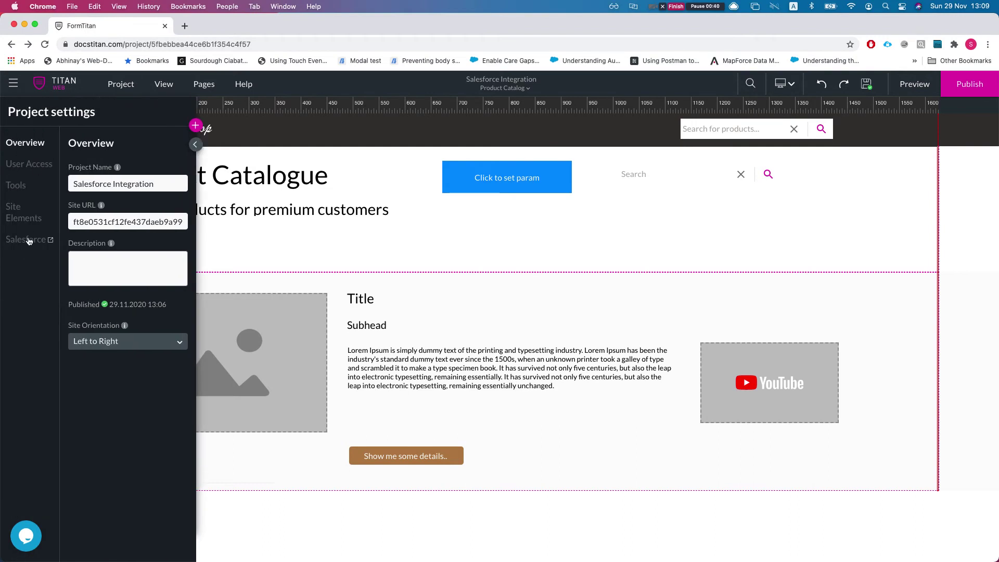
left_click(28, 241)
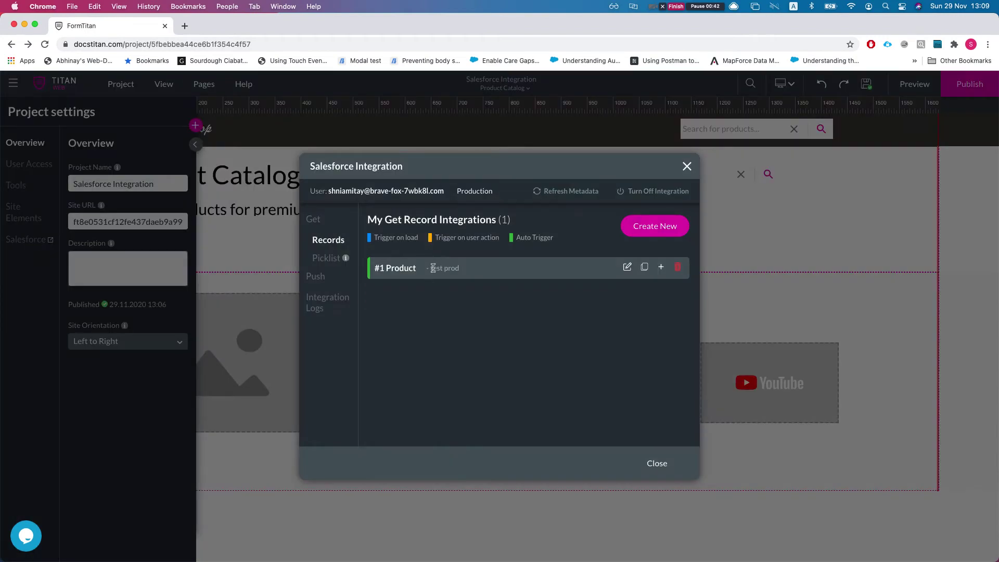
left_click(628, 268)
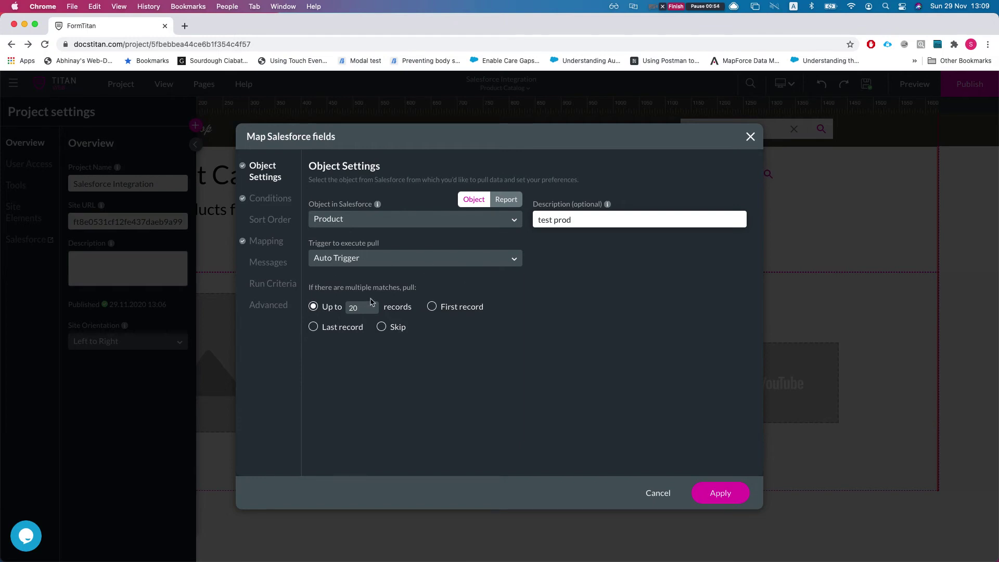
Review the #1 Product integration's conditions, pull trigger options and run criteria, then close it unchanged.
left_click(259, 203)
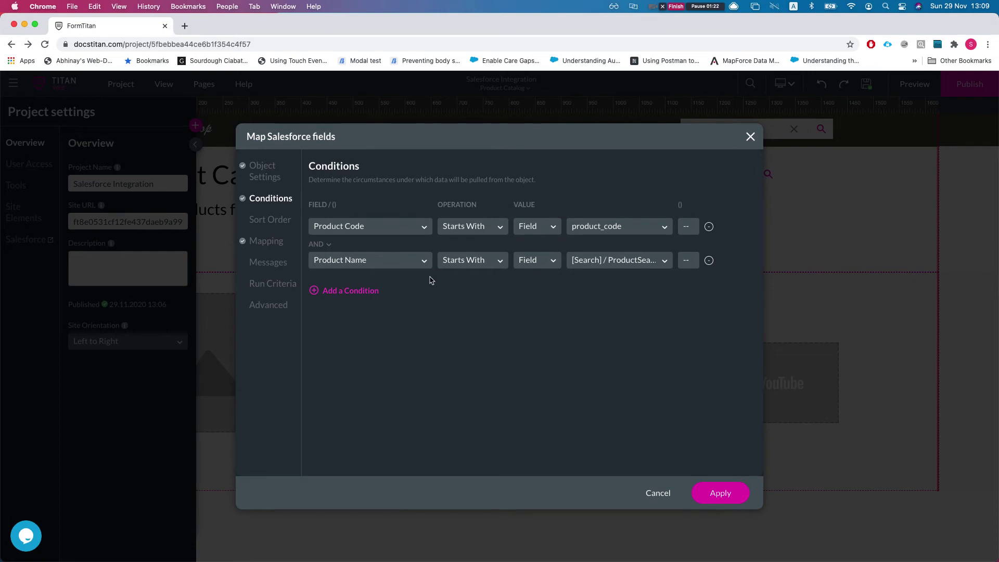
left_click(258, 169)
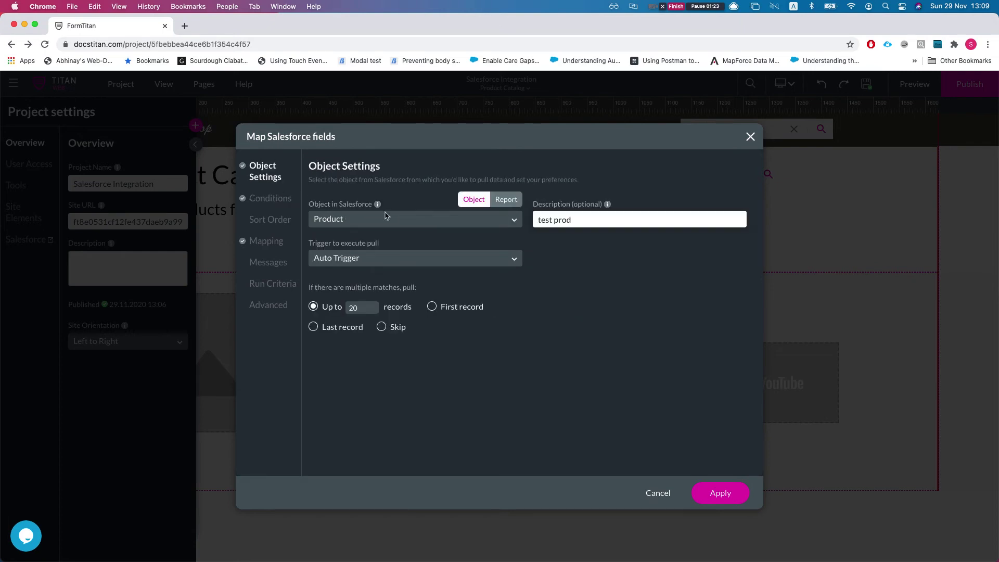
left_click(383, 263)
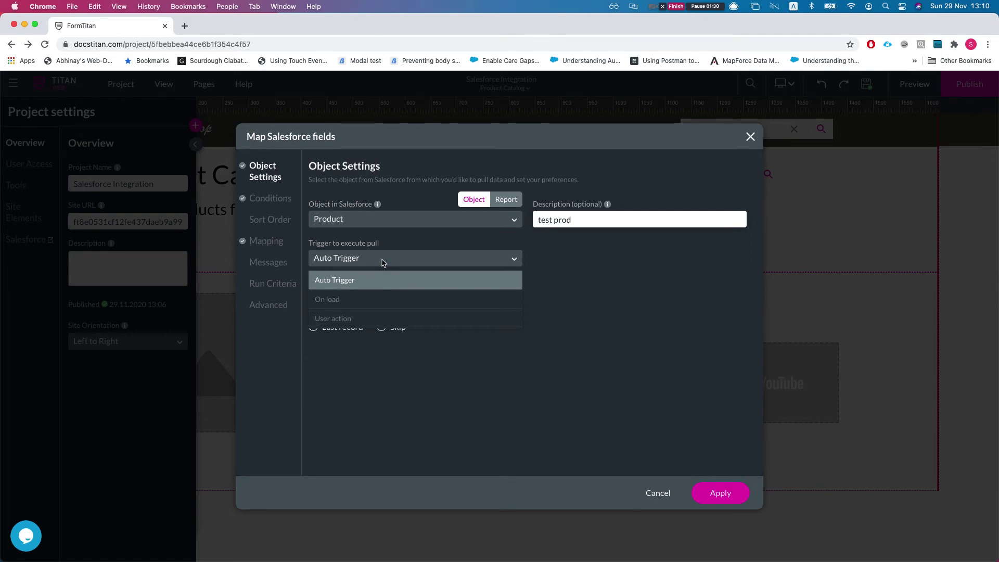
left_click(281, 287)
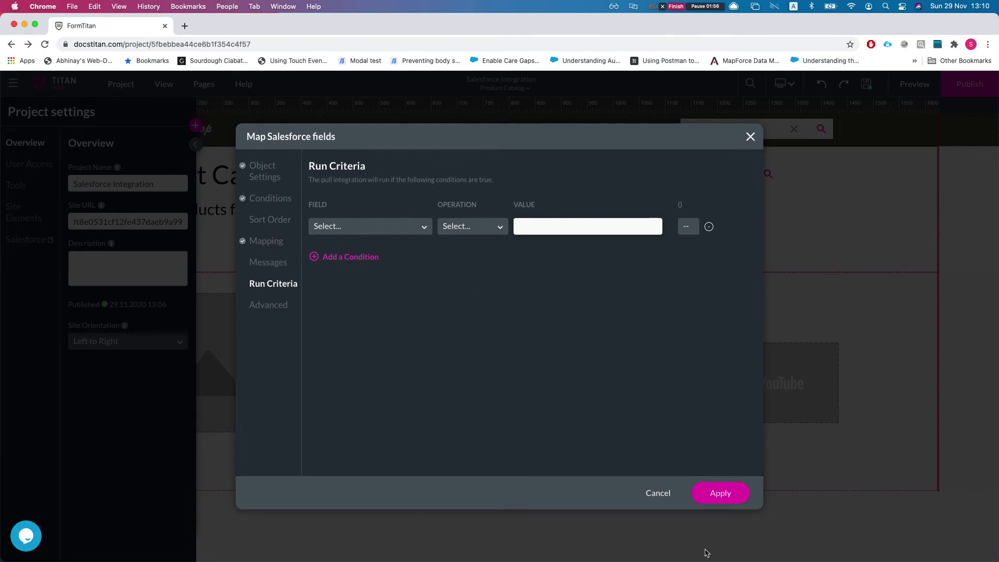
left_click(750, 137)
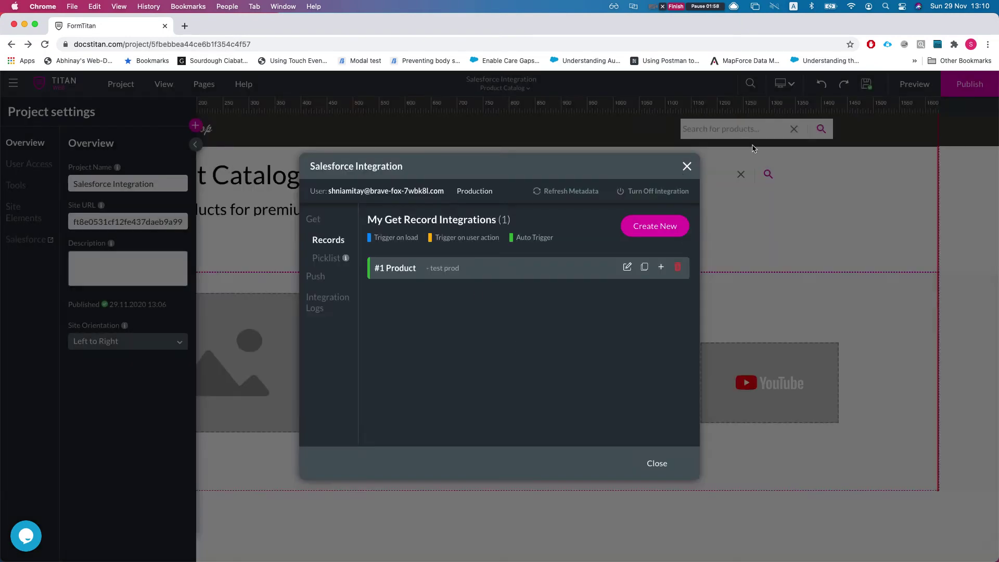
Publish the project and launch the live site in a new tab.
left_click(688, 167)
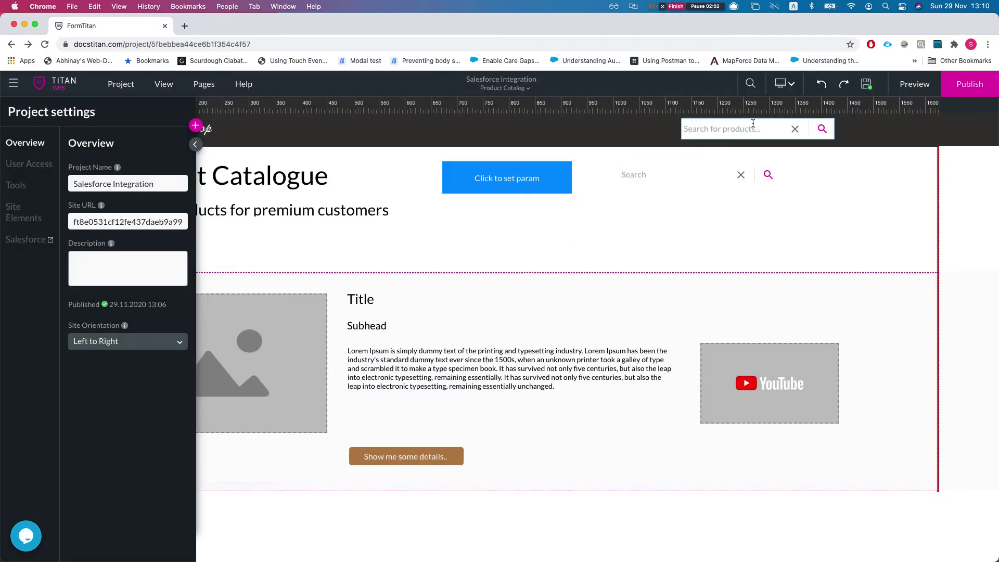
left_click(969, 84)
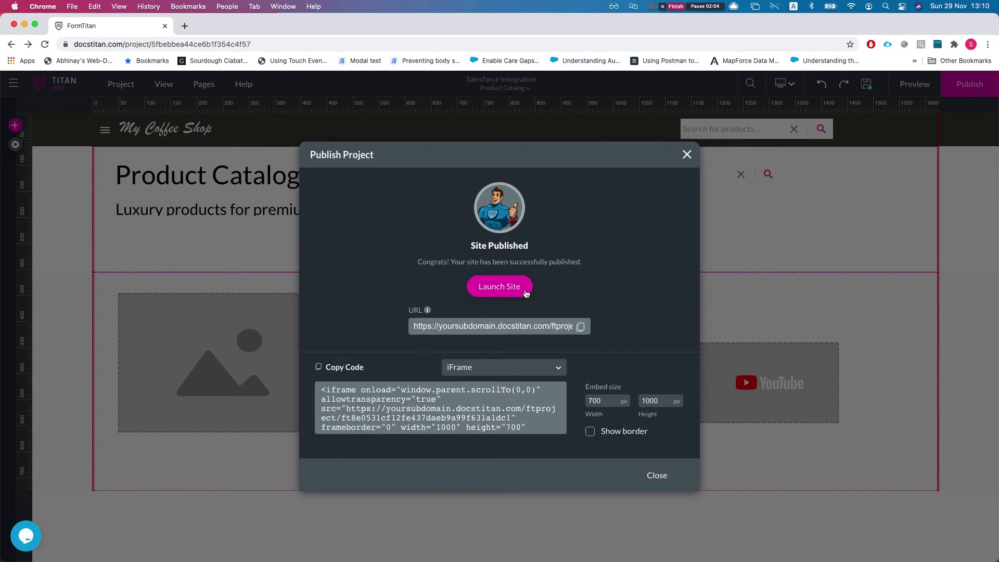
left_click(520, 288)
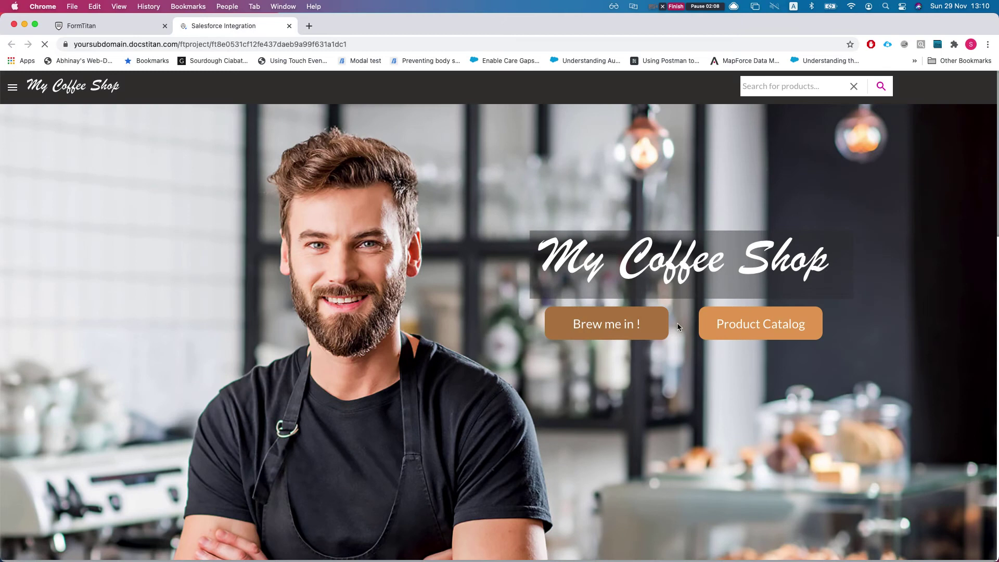
Open the live Product Catalog page and inspect the product_code parameter in the Debug list.
left_click(738, 327)
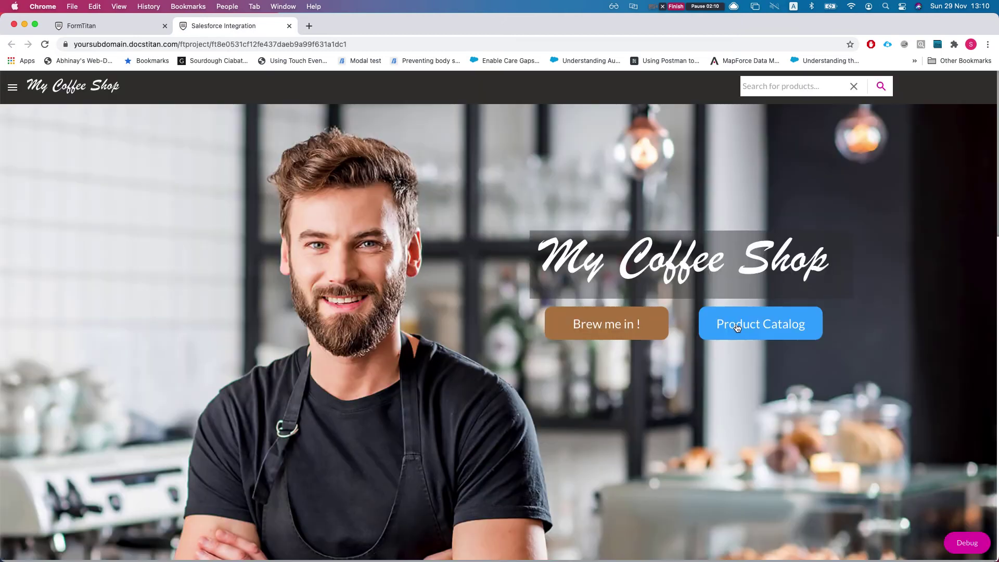
left_click(720, 326)
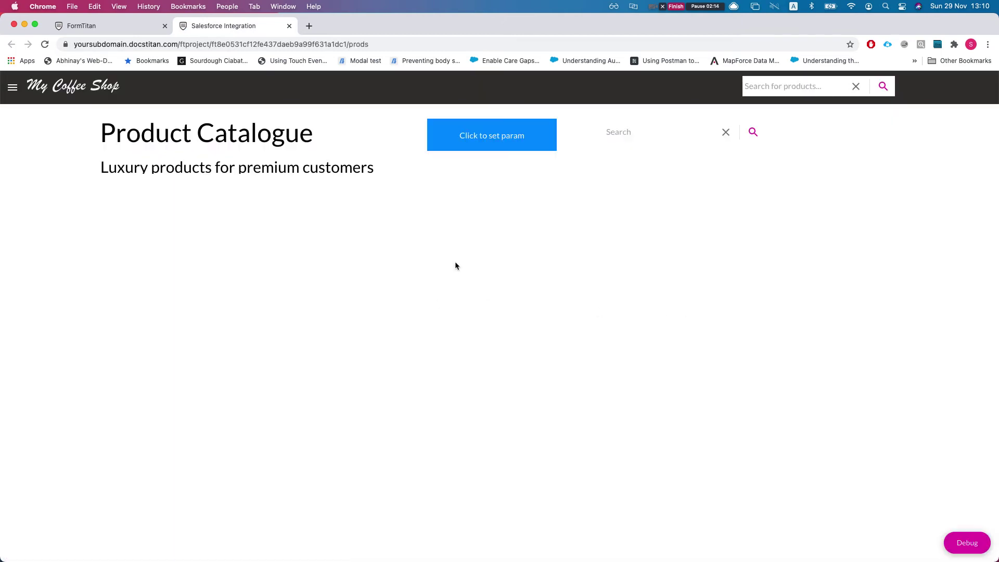
left_click(969, 545)
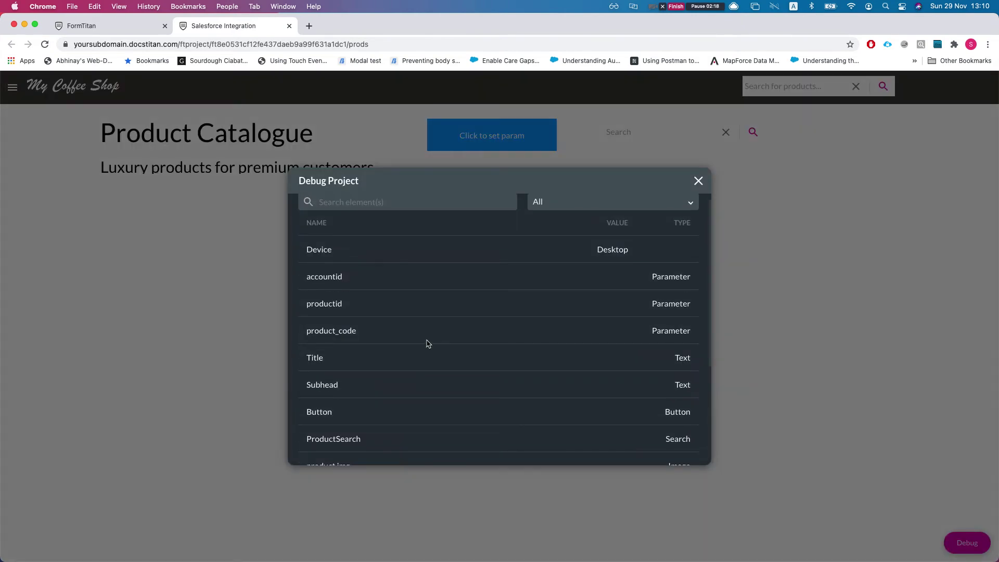
left_click_drag(307, 331, 342, 333)
scroll(333, 385, "down", 1)
left_click_drag(307, 426, 379, 426)
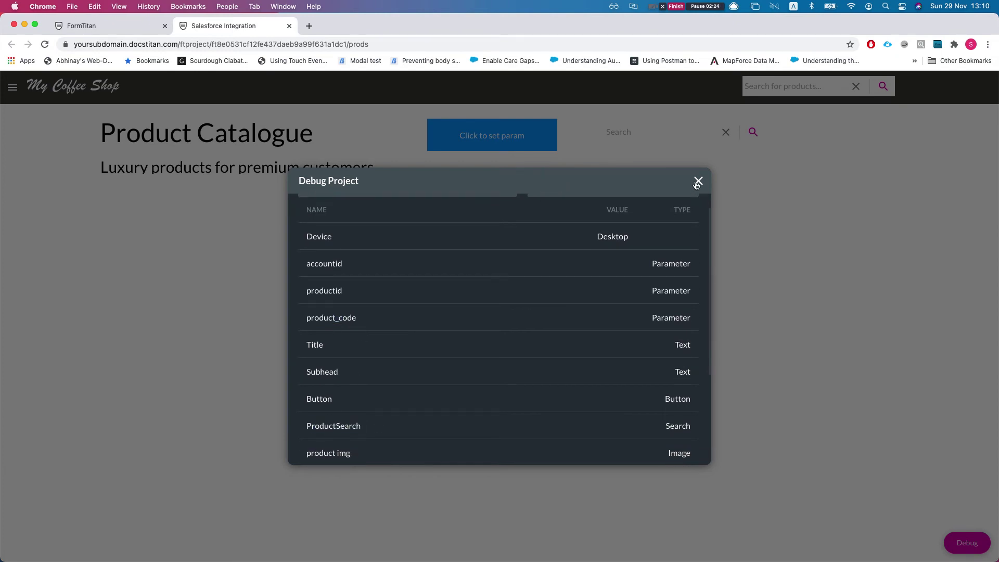
Use 'Click to set param' to load Salesforce products, then return to the editor tab.
left_click(698, 180)
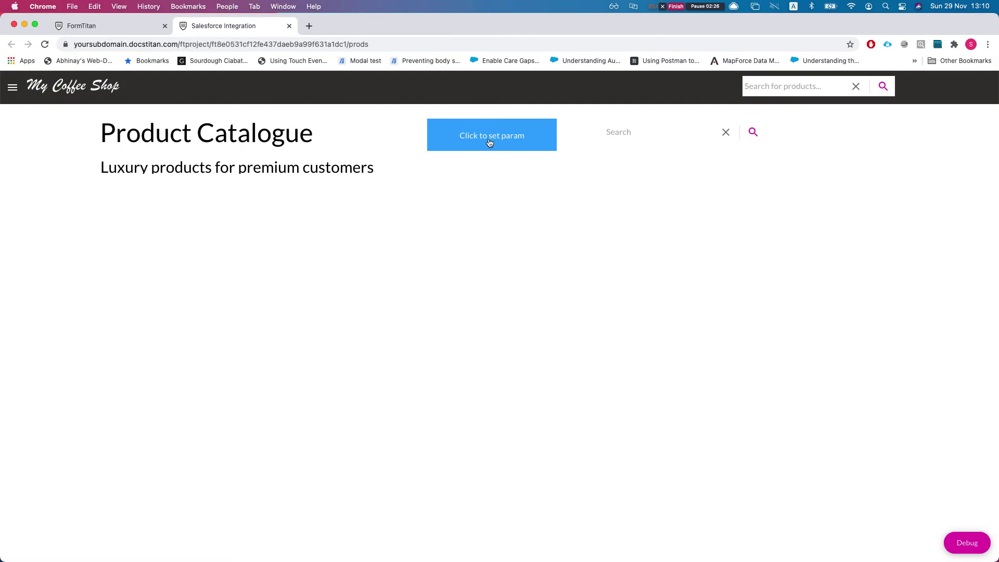
left_click(482, 143)
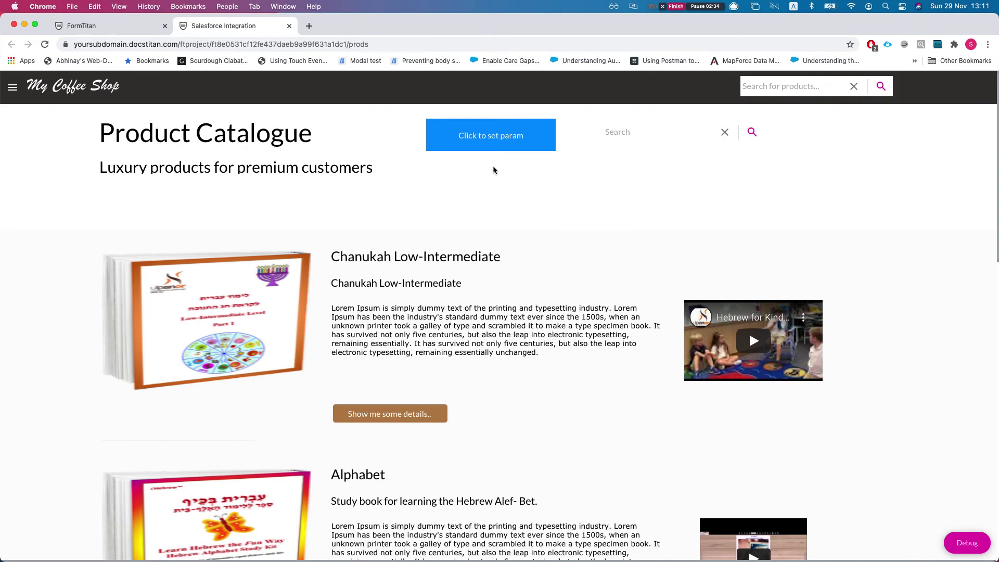
left_click(135, 27)
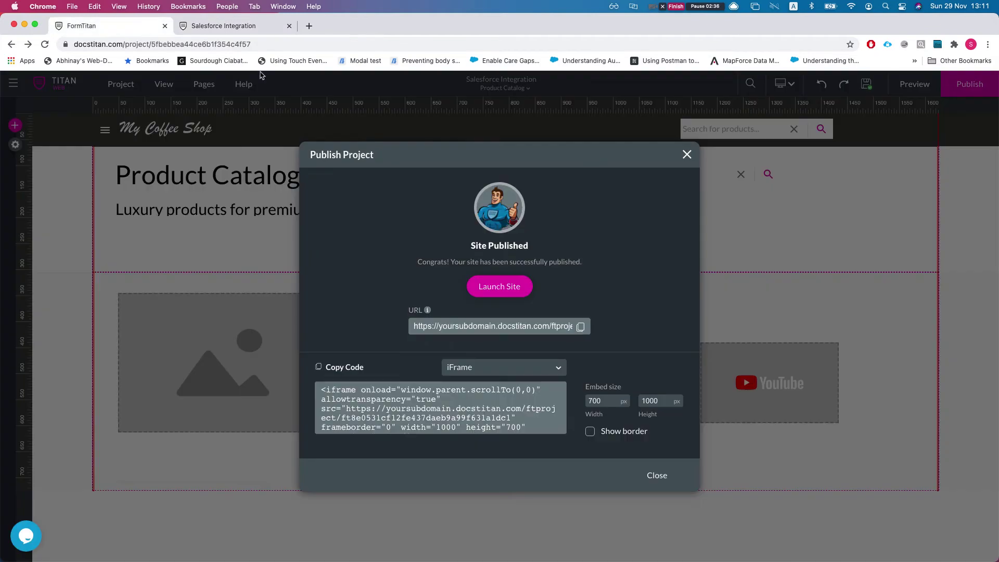
Review the 'Click to set param' button's on-click action and affected elements, then return to the site.
left_click(687, 154)
left_click(558, 189)
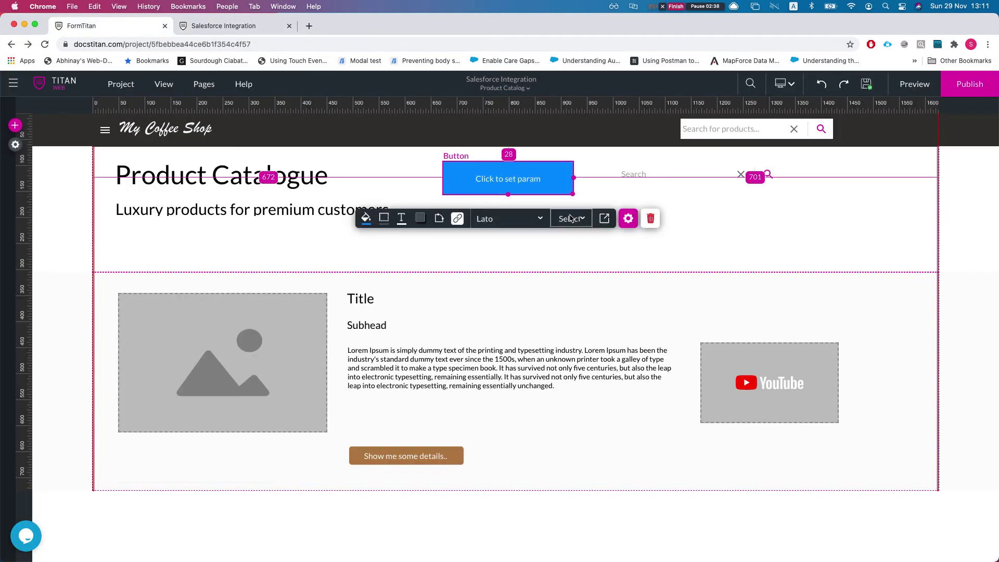
left_click(457, 219)
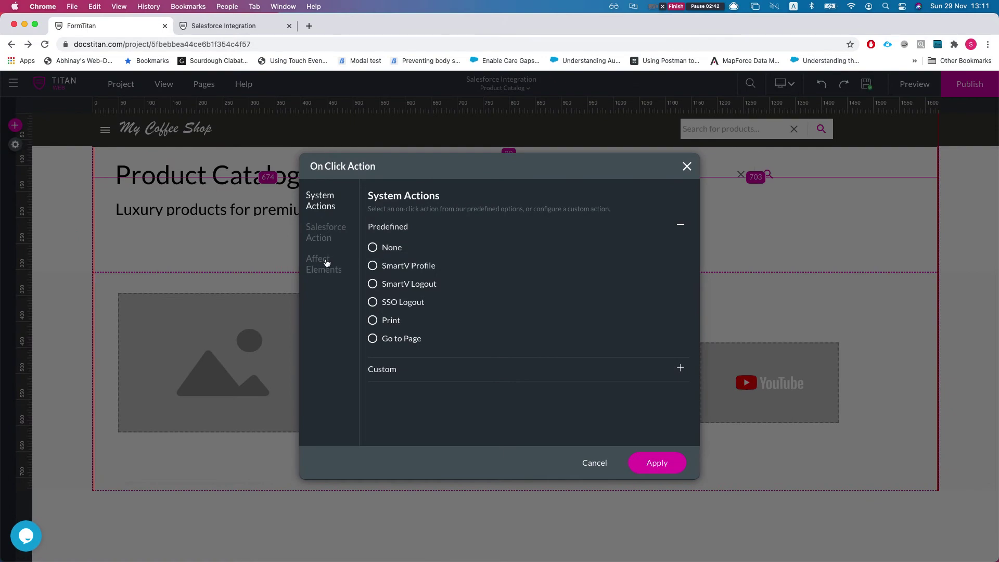
left_click(326, 263)
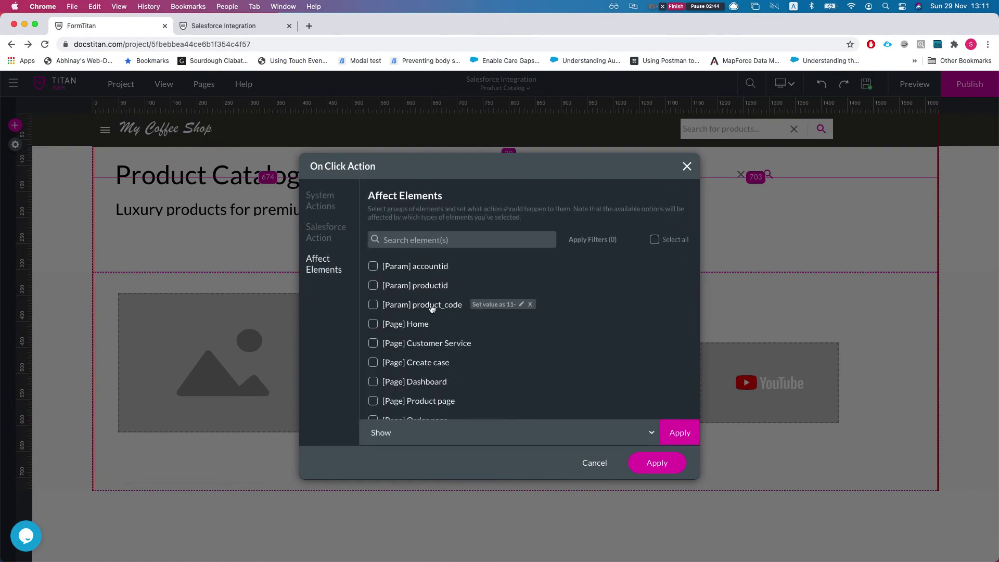
left_click(687, 166)
left_click(257, 26)
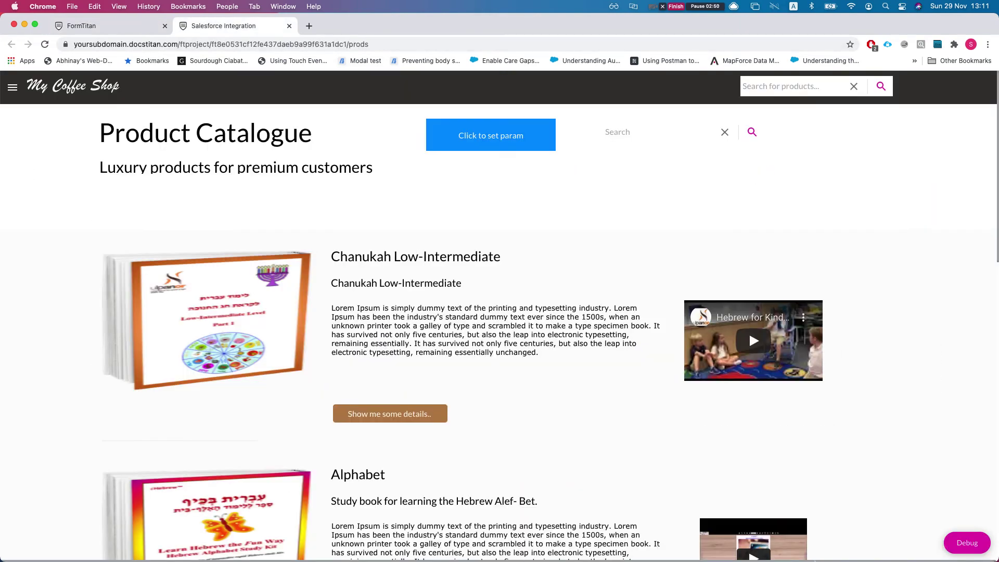
Inspect the Debug element list, then run a product search and scroll through the results.
left_click(962, 542)
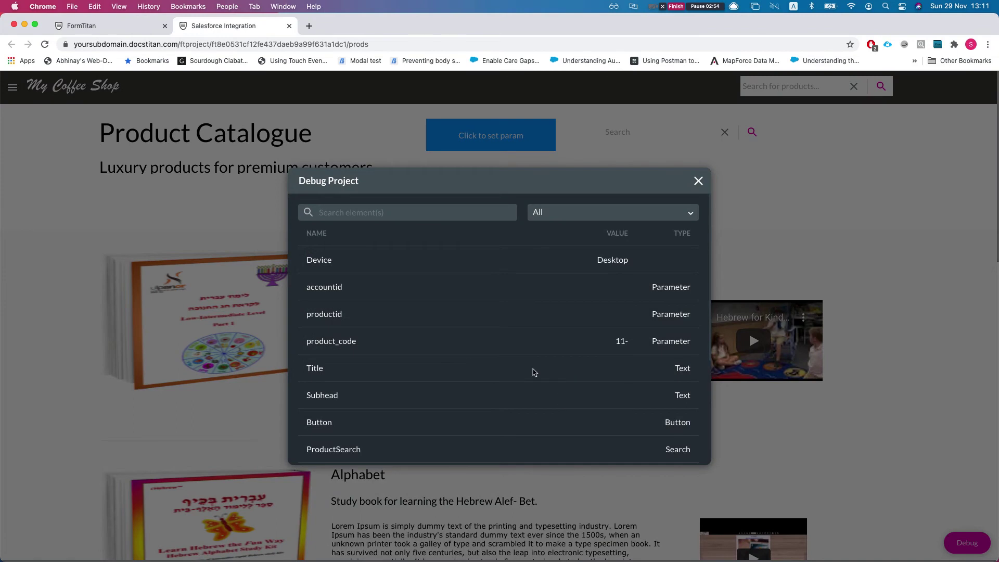
scroll(364, 458, "down", 1)
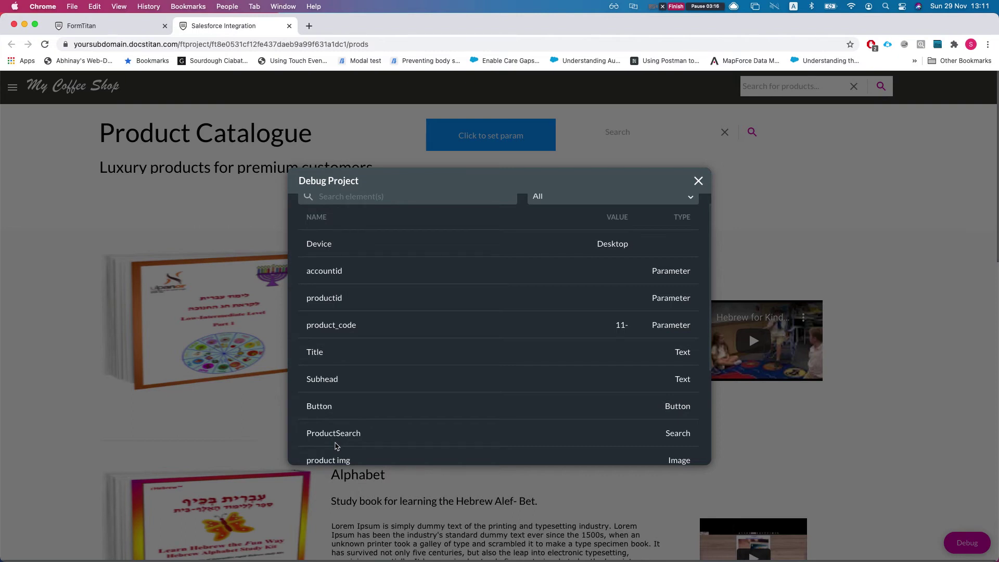
left_click(699, 181)
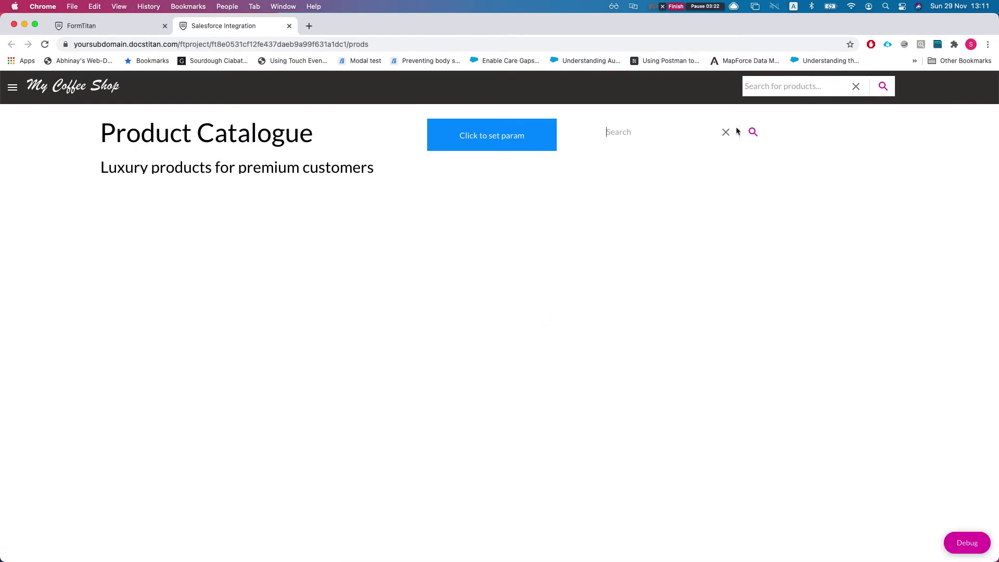
left_click(752, 132)
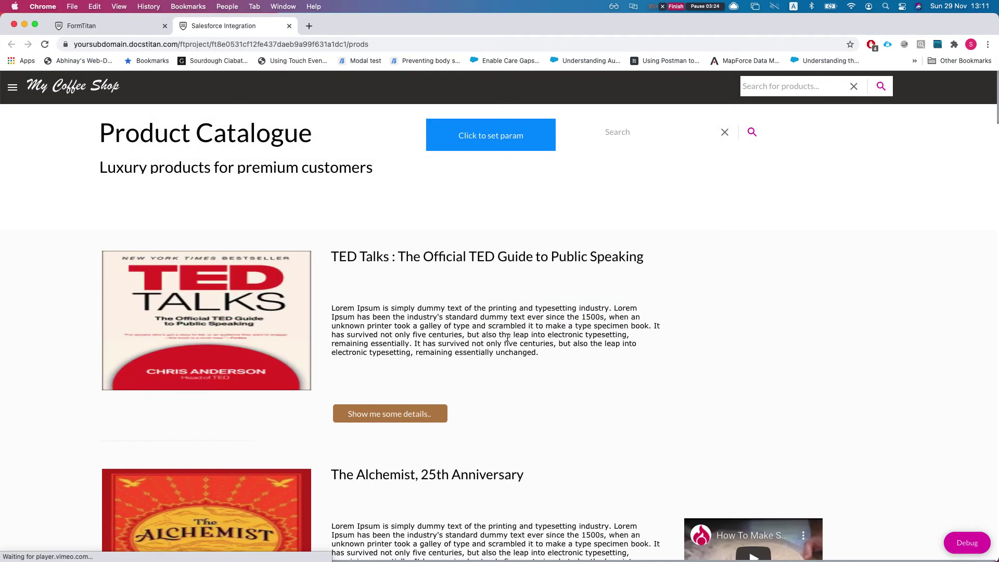
scroll(488, 352, "down", 15)
scroll(488, 352, "down", 20)
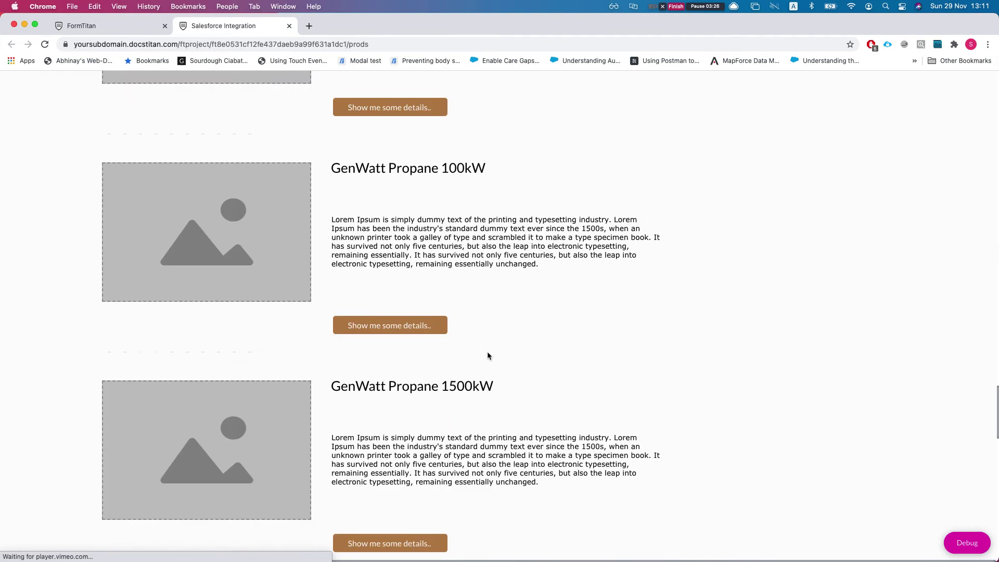
scroll(487, 351, "down", 5)
scroll(487, 351, "up", 15)
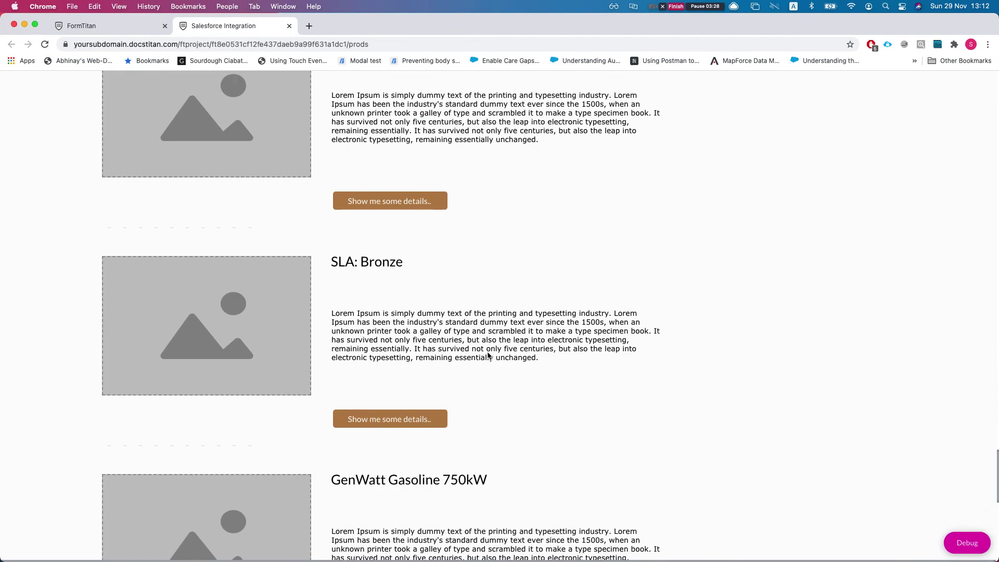
scroll(490, 352, "up", 20)
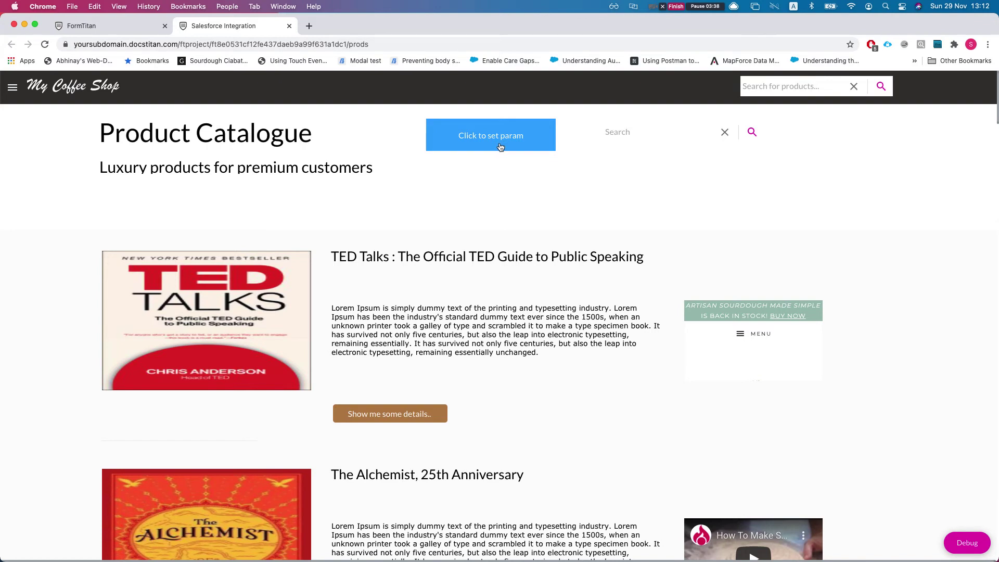
Search the catalogue for 'aa', which returns no products, then clear the search box.
left_click(623, 135)
type("aa")
left_click(752, 133)
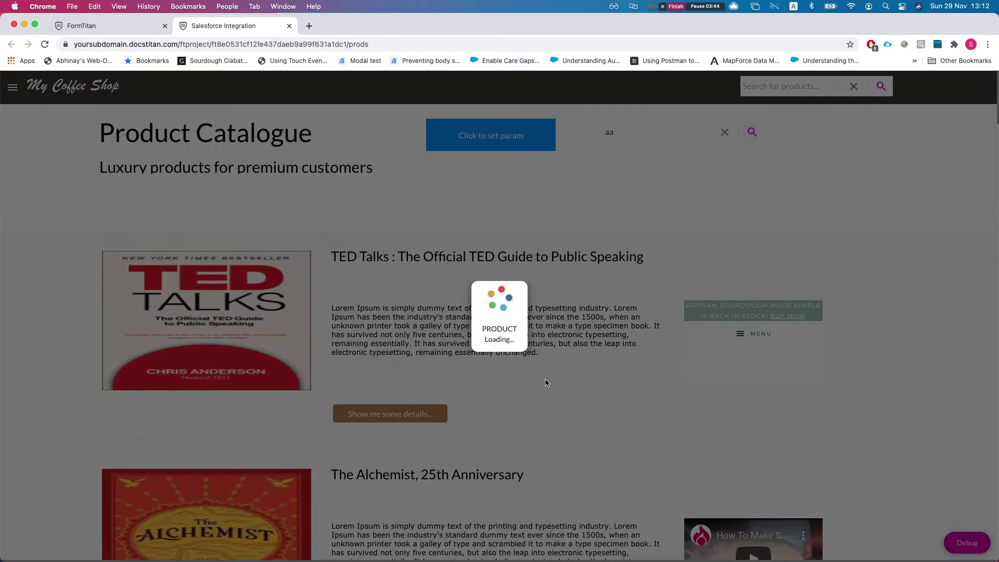
left_click(622, 136)
key("BackSpace")
key("BackSpace")
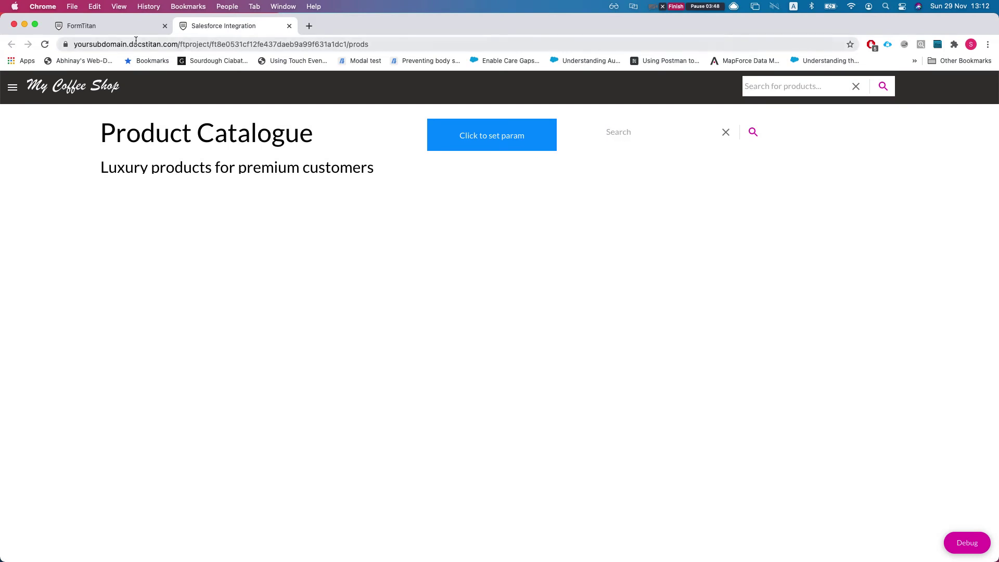
left_click(114, 27)
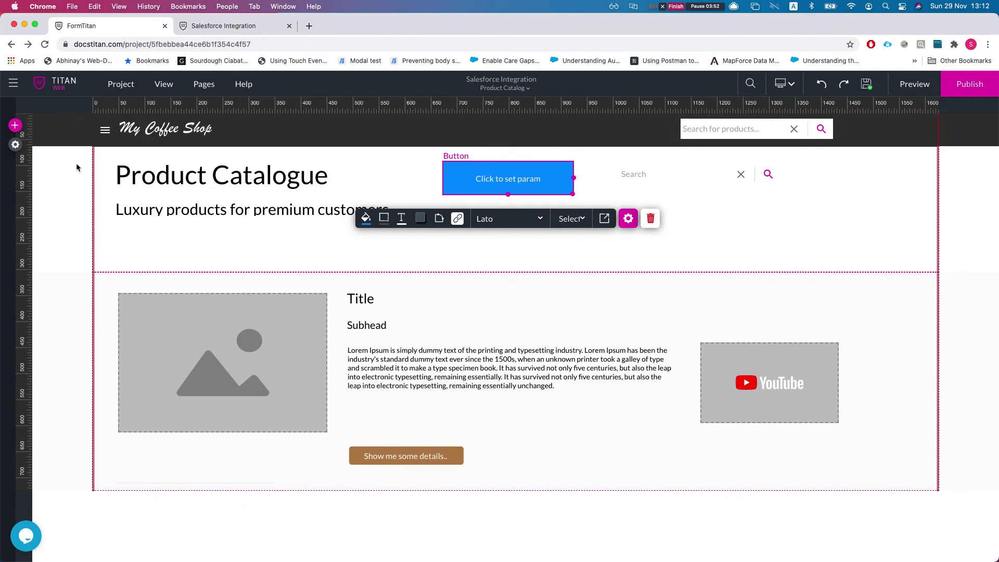
Open the Run Criteria step of the #1 Product Salesforce integration.
left_click(14, 147)
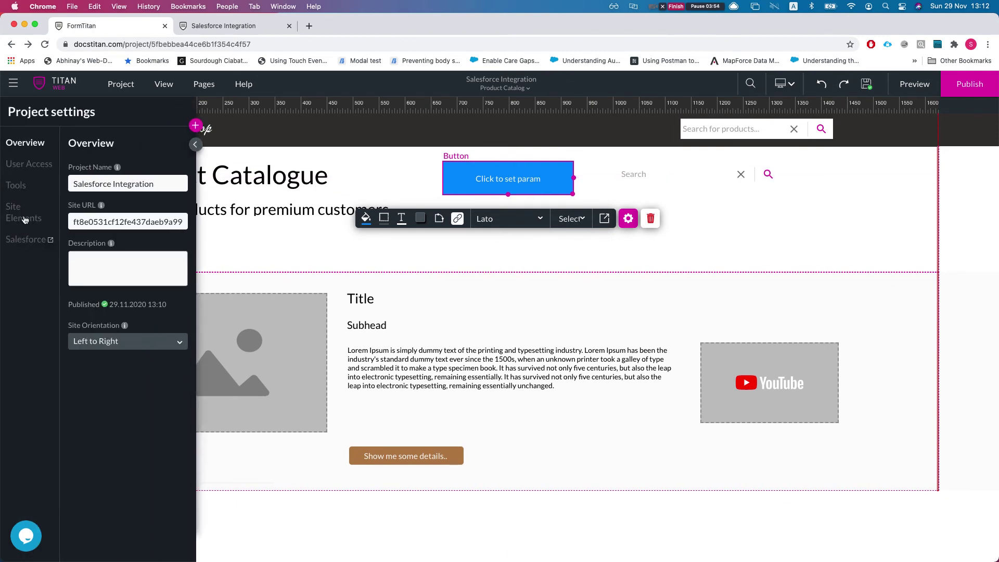
left_click(20, 241)
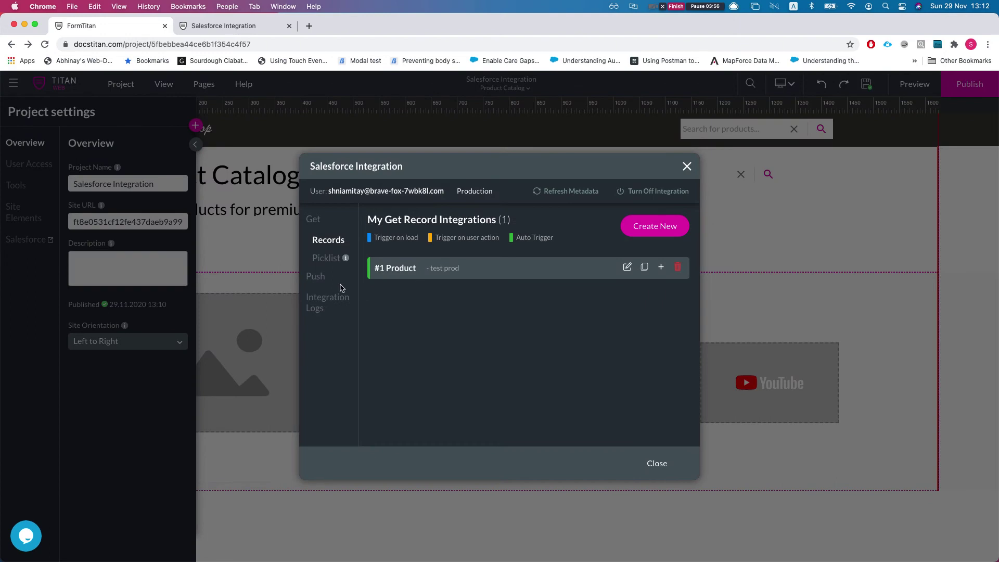
left_click(629, 268)
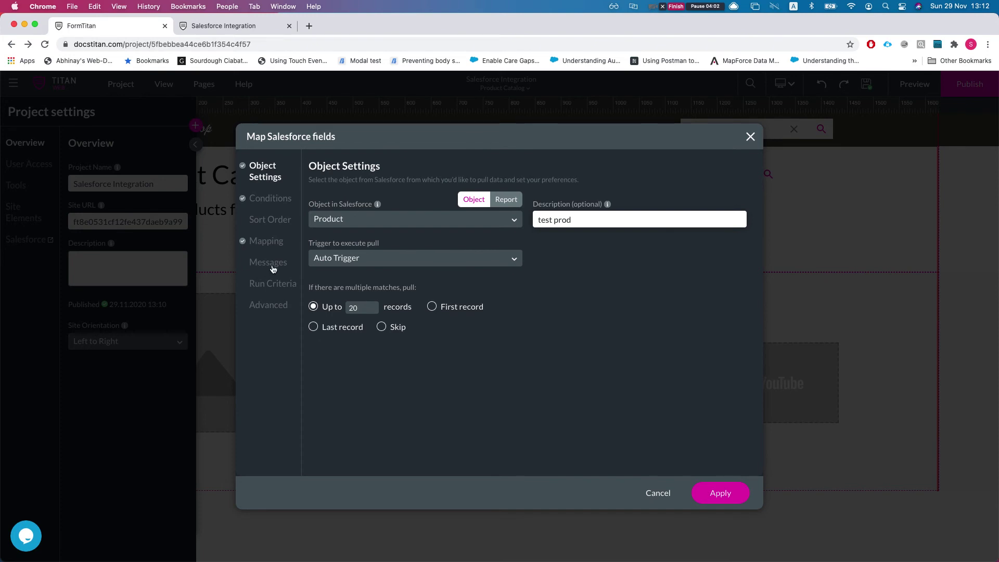
left_click(268, 285)
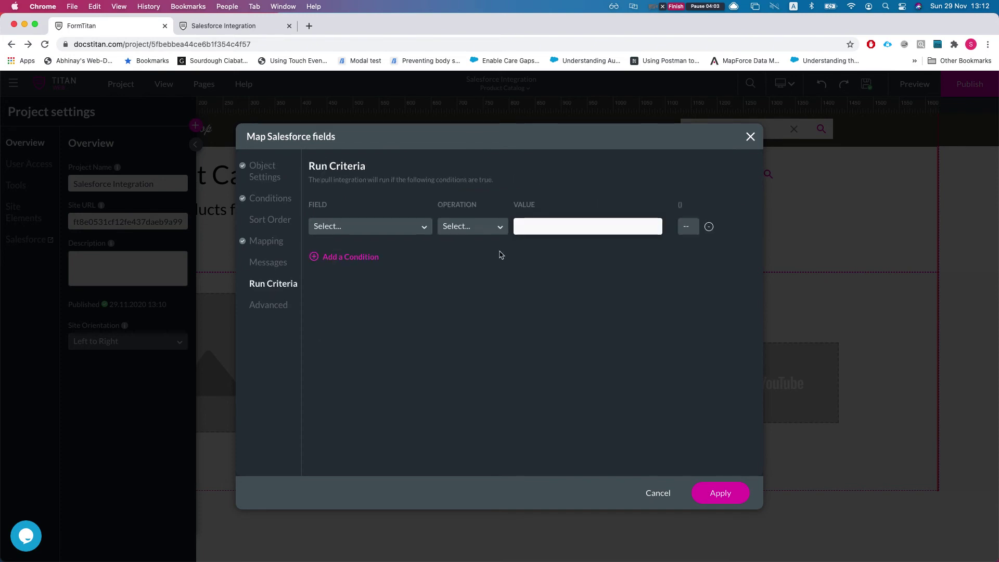
Add the run condition product_code Is not empty.
left_click(352, 226)
scroll(357, 334, "down", 5)
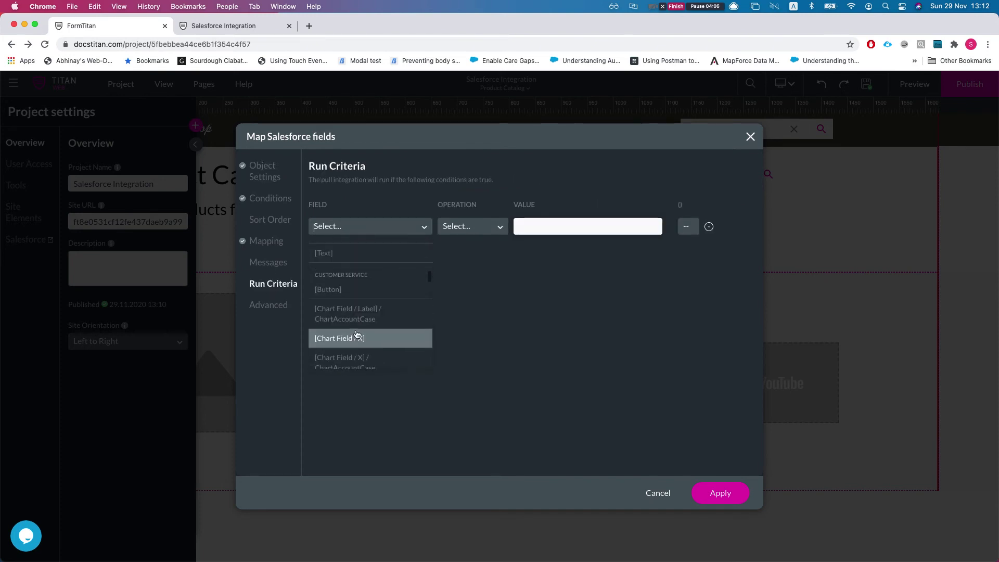
scroll(357, 334, "down", 5)
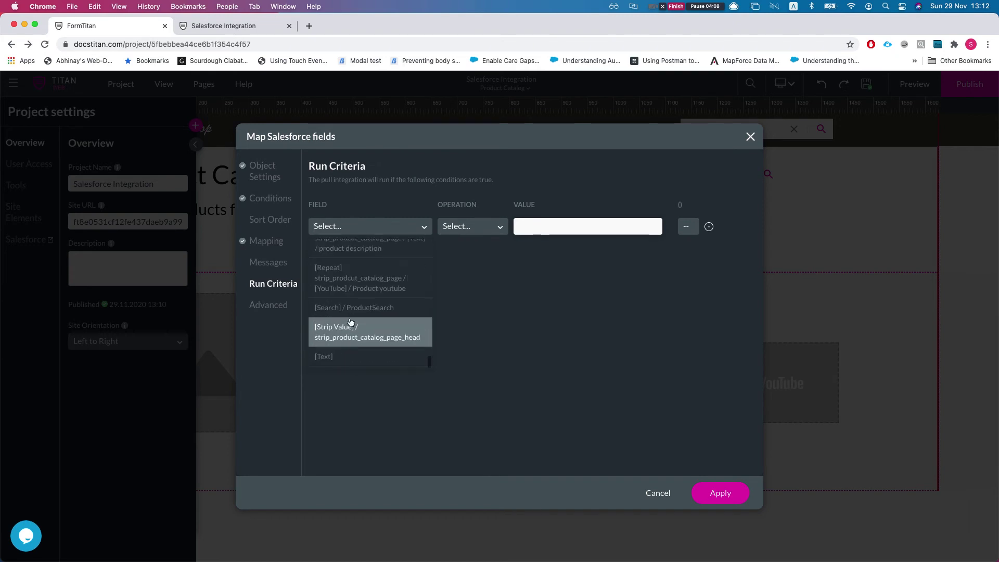
scroll(351, 322, "up", 10)
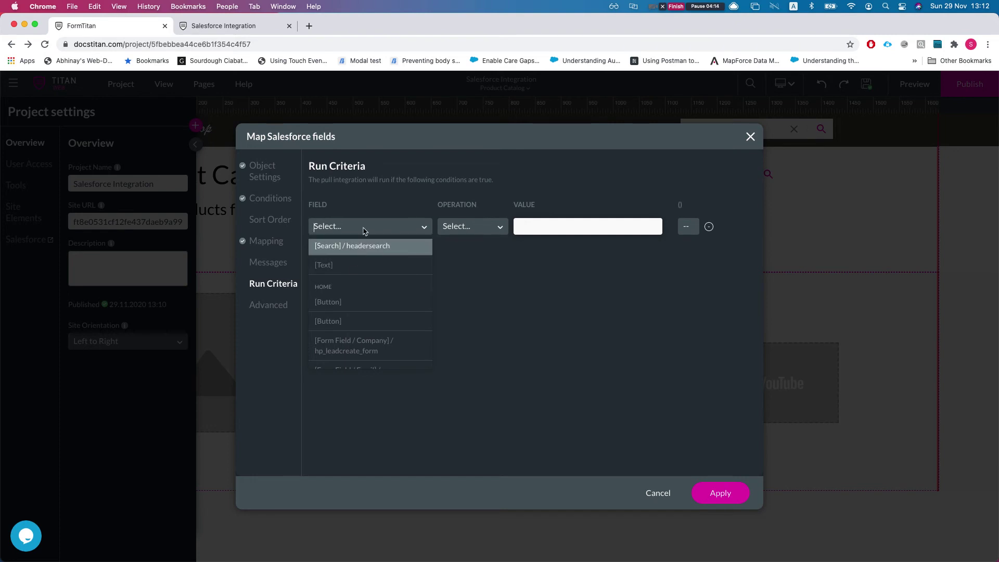
type("productc")
key("BackSpace")
key("BackSpace")
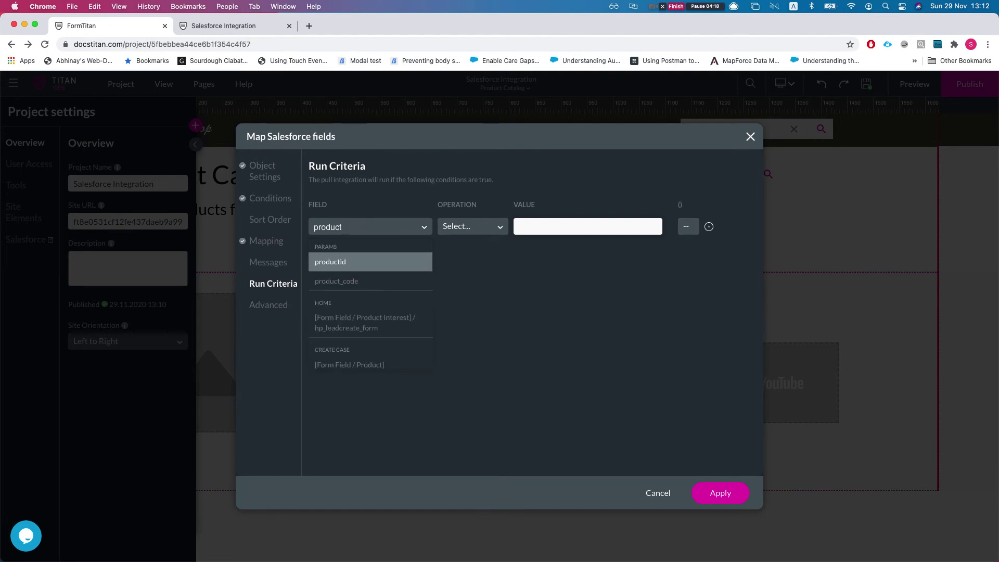
left_click(357, 281)
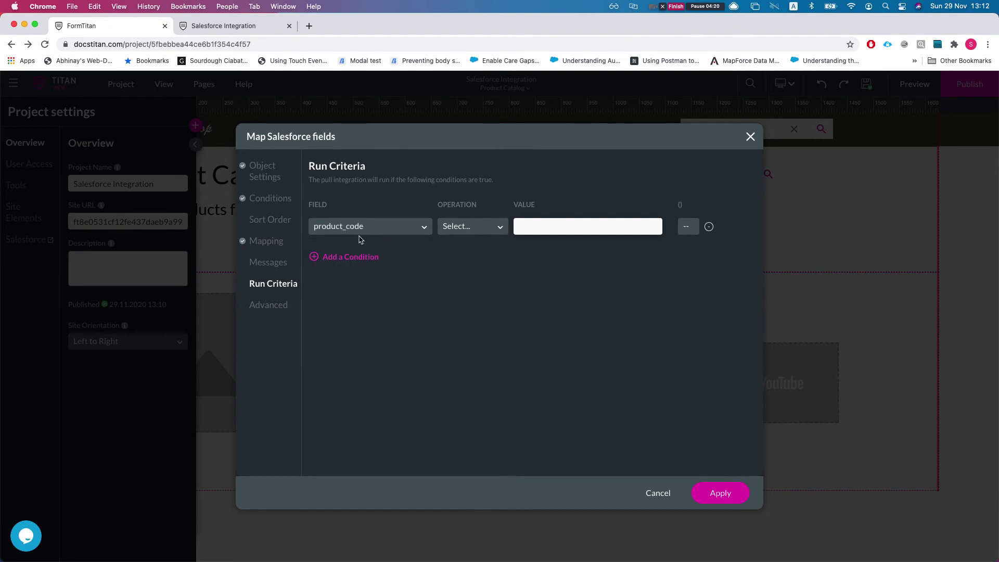
left_click(456, 227)
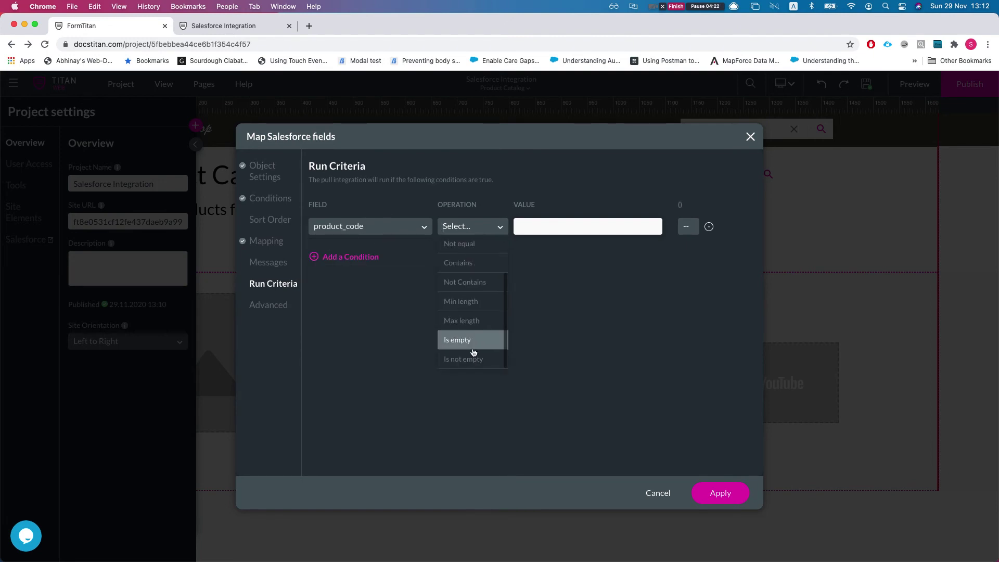
left_click(475, 358)
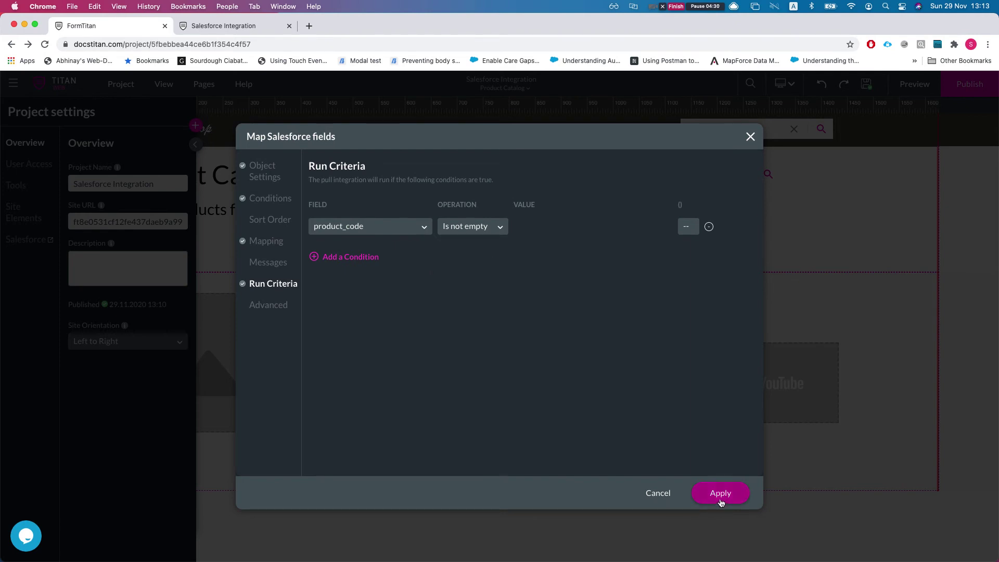
Add a second ProductSearch Is not empty condition, then remove that extra row.
left_click(341, 257)
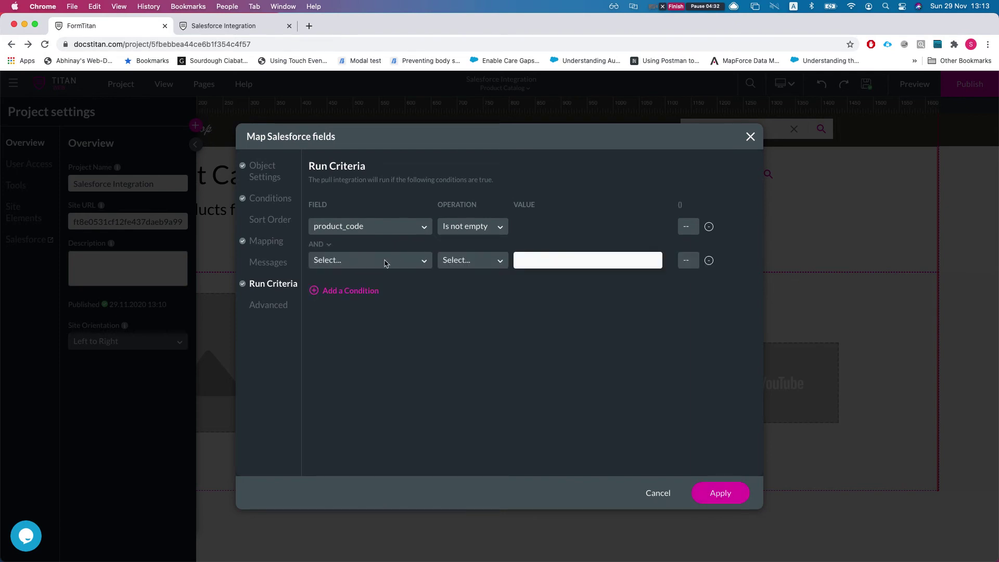
left_click(388, 261)
type("search")
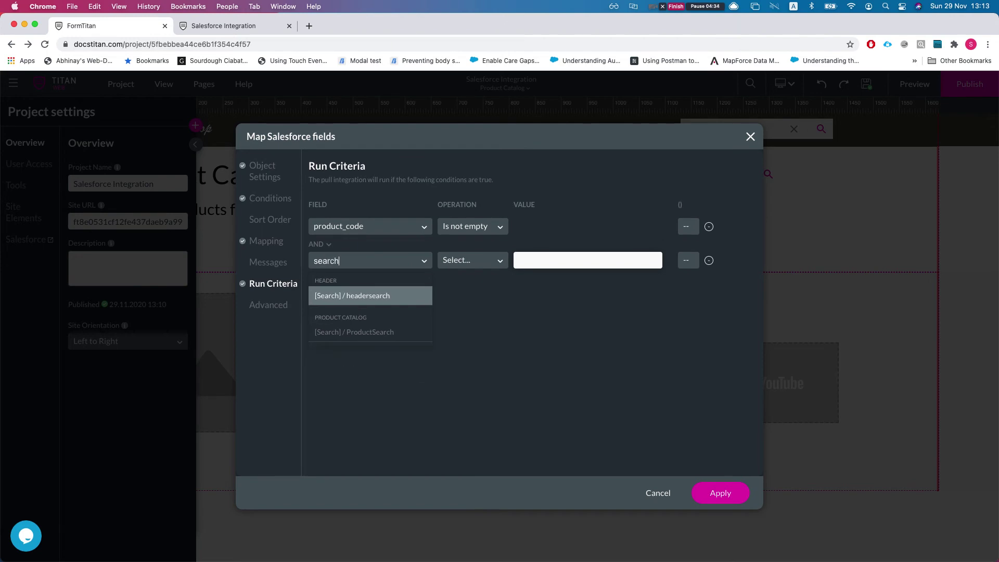
key("Down")
key("Up")
key("Down")
key("Return")
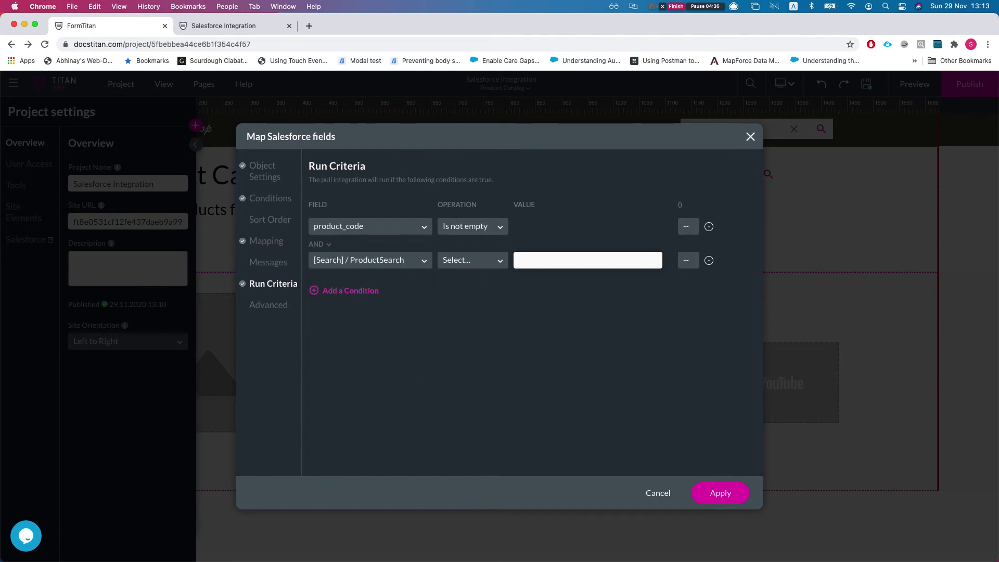
left_click(479, 260)
scroll(477, 338, "down", 2)
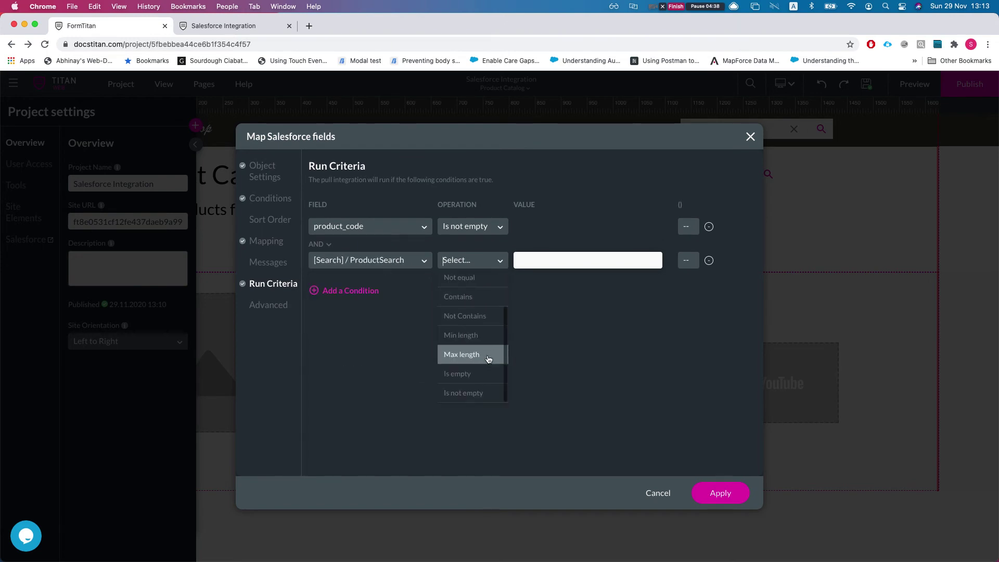
left_click(475, 393)
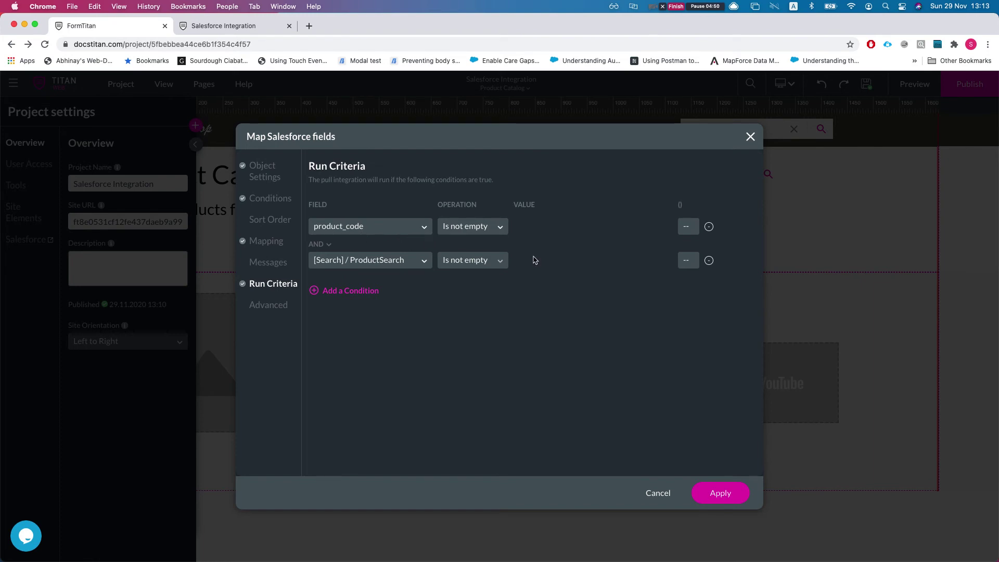
left_click(708, 260)
Apply the run criteria, republish, and launch the live site, closing the duplicate tab.
left_click(720, 494)
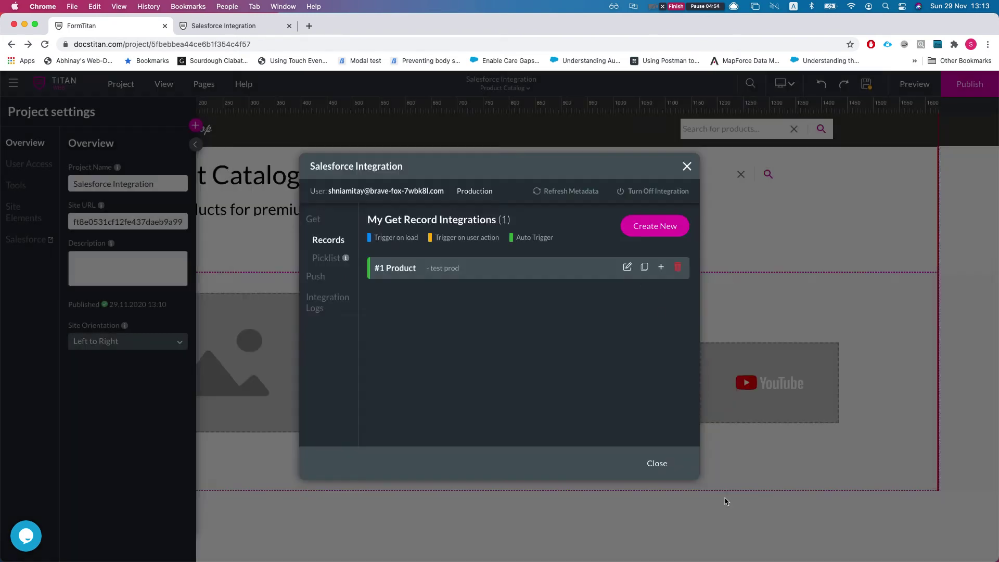
left_click(658, 464)
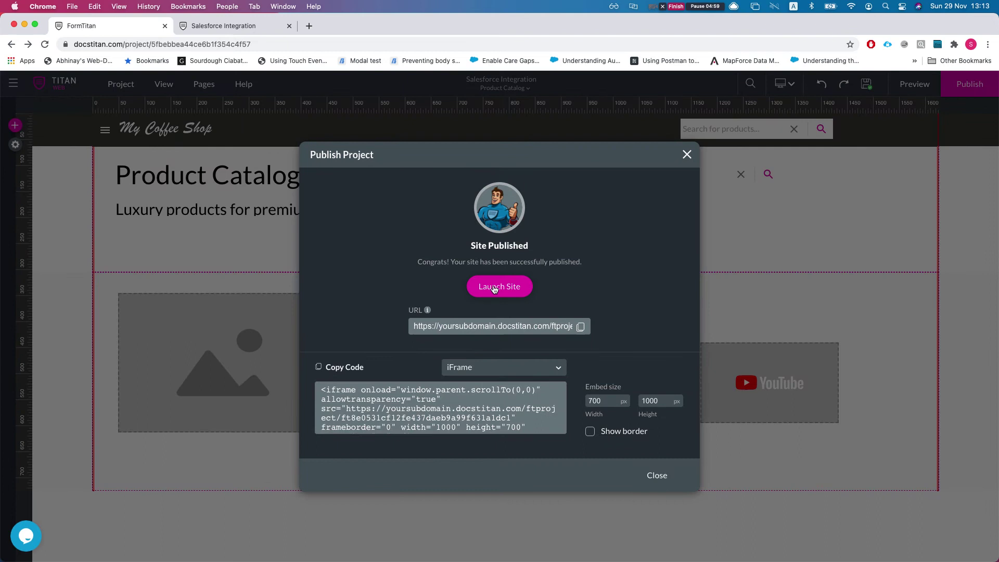
left_click(495, 286)
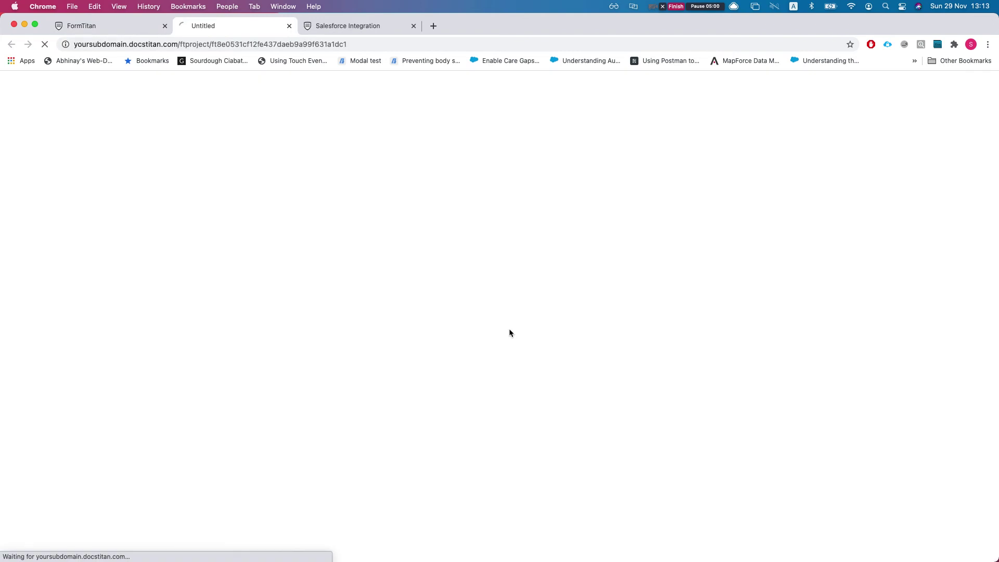
left_click(359, 24)
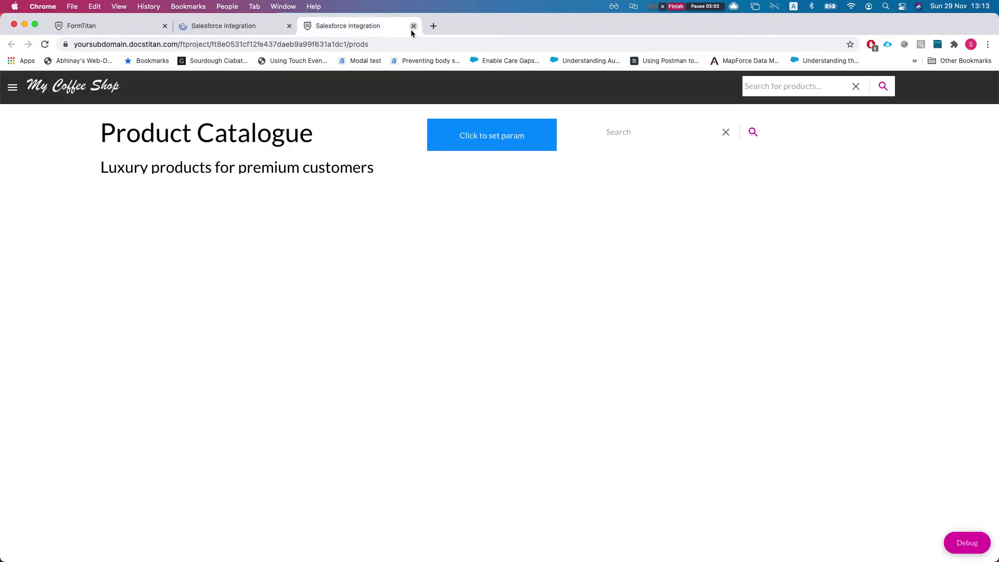
left_click(414, 26)
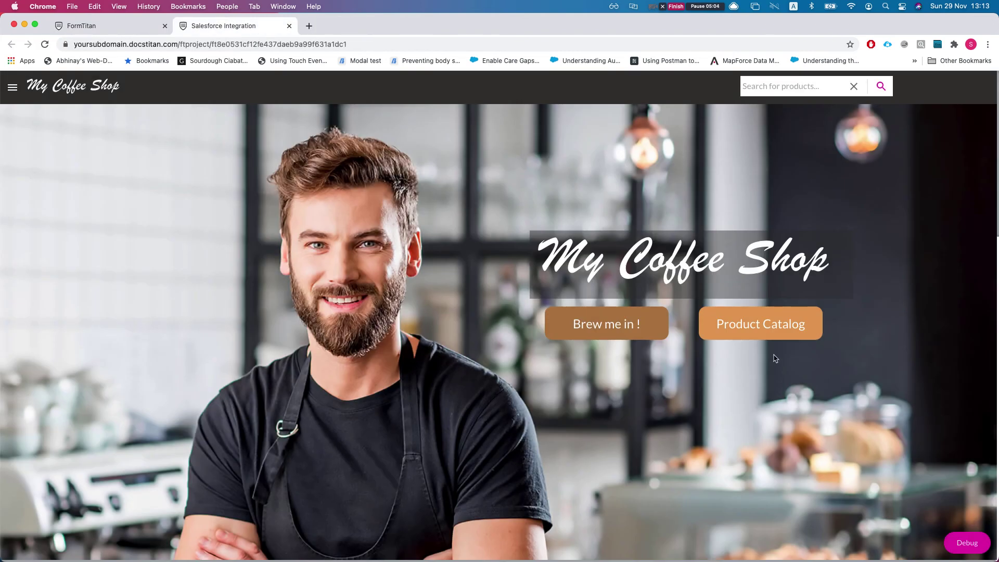
On the live Product Catalogue, search for 'a', then clear the search and rerun it.
left_click(741, 335)
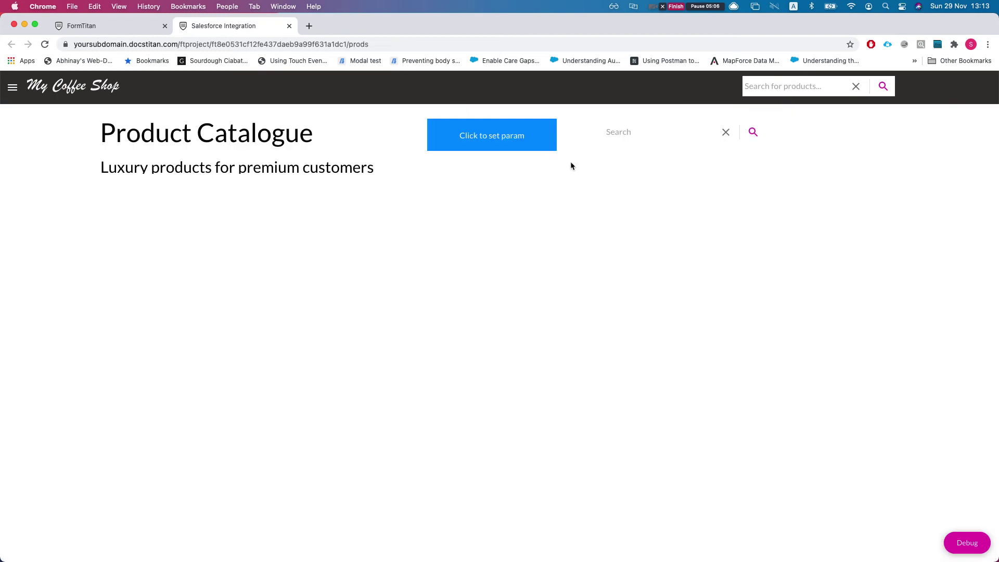
left_click(615, 131)
type("a")
left_click(753, 132)
left_click(726, 132)
left_click(753, 132)
Set the product parameter, browse the listed products, and search 'c' before returning to the editor.
left_click(507, 147)
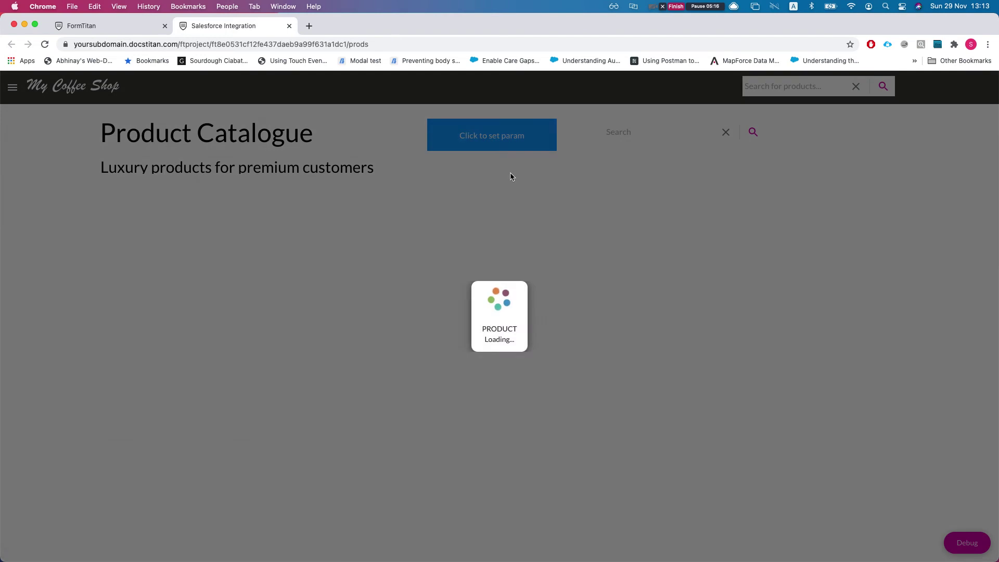
scroll(461, 261, "down", 15)
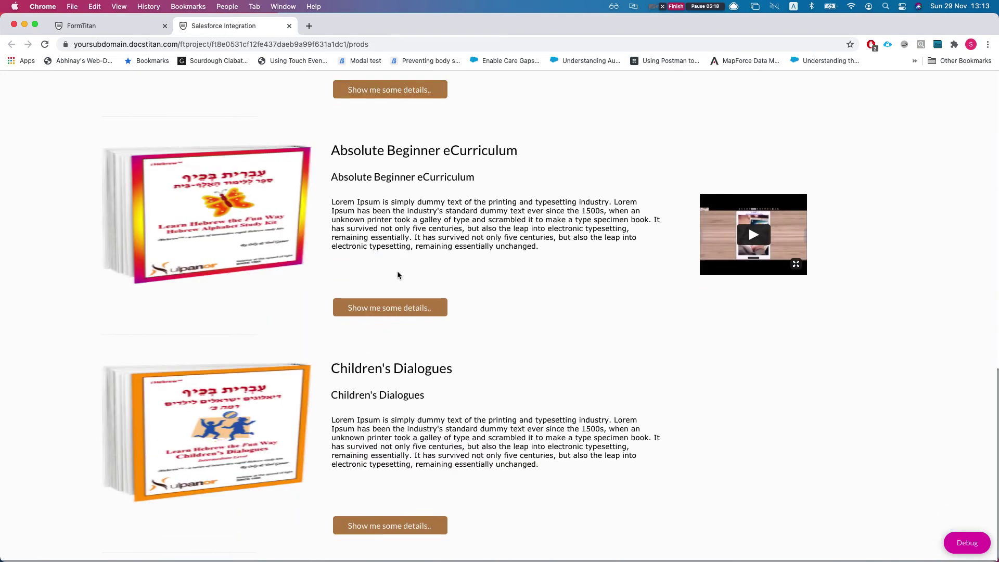
scroll(399, 275, "up", 15)
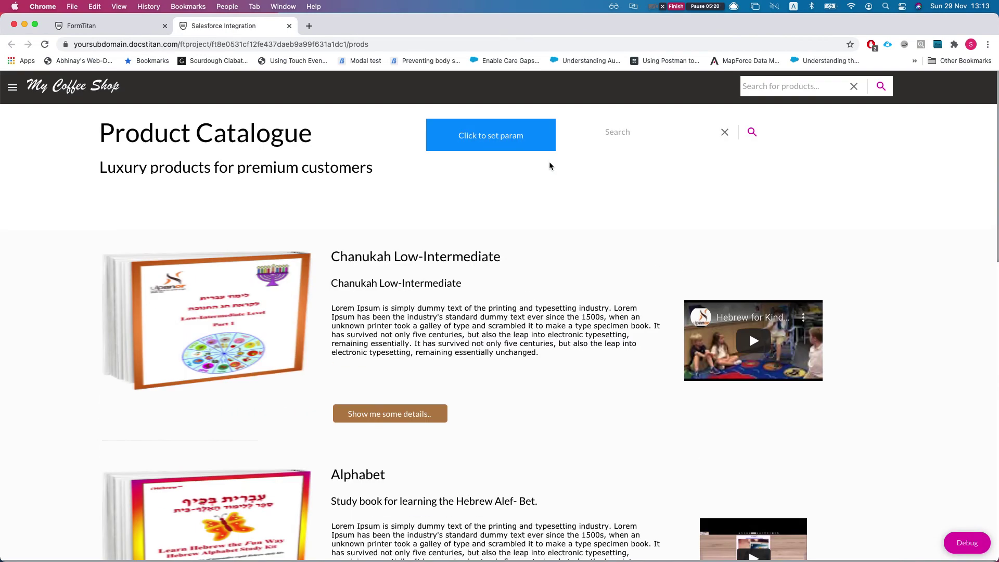
type("c")
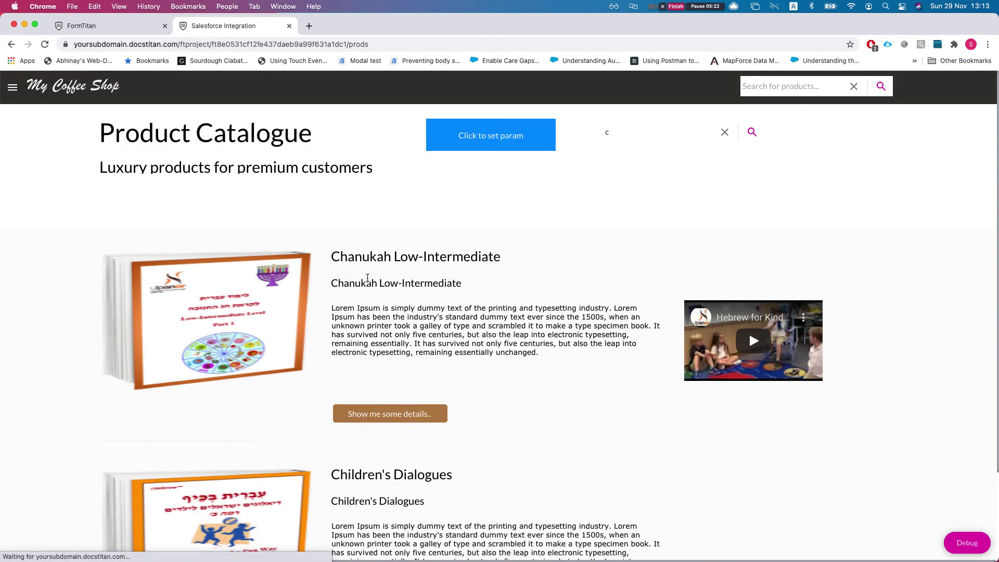
scroll(261, 203, "down", 3)
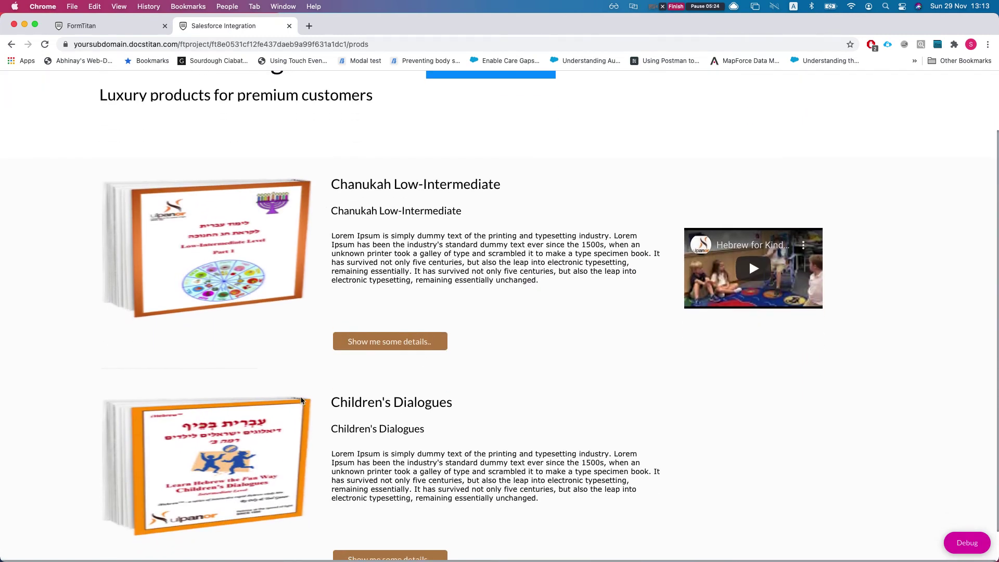
scroll(364, 344, "down", 1)
scroll(395, 328, "up", 3)
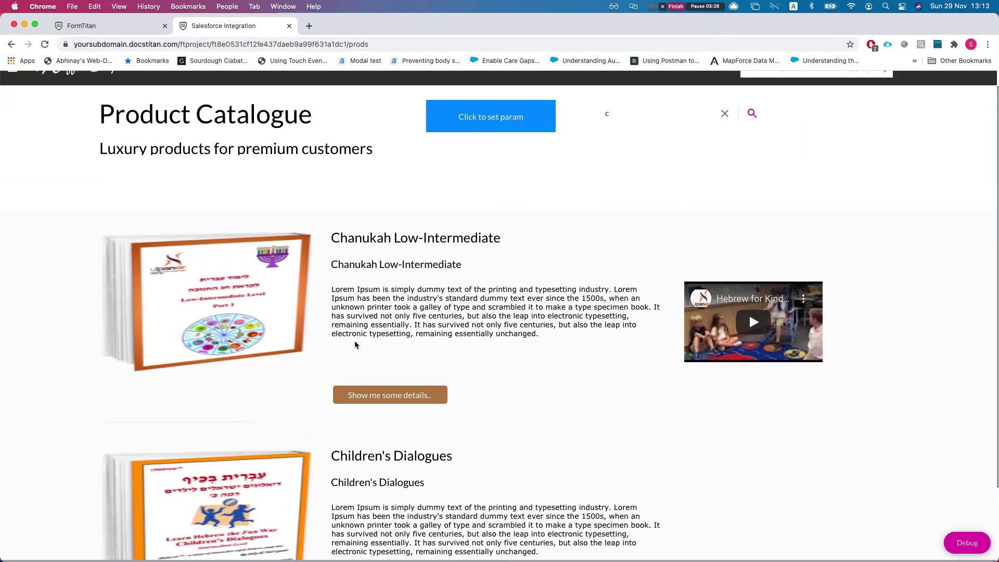
scroll(353, 342, "up", 1)
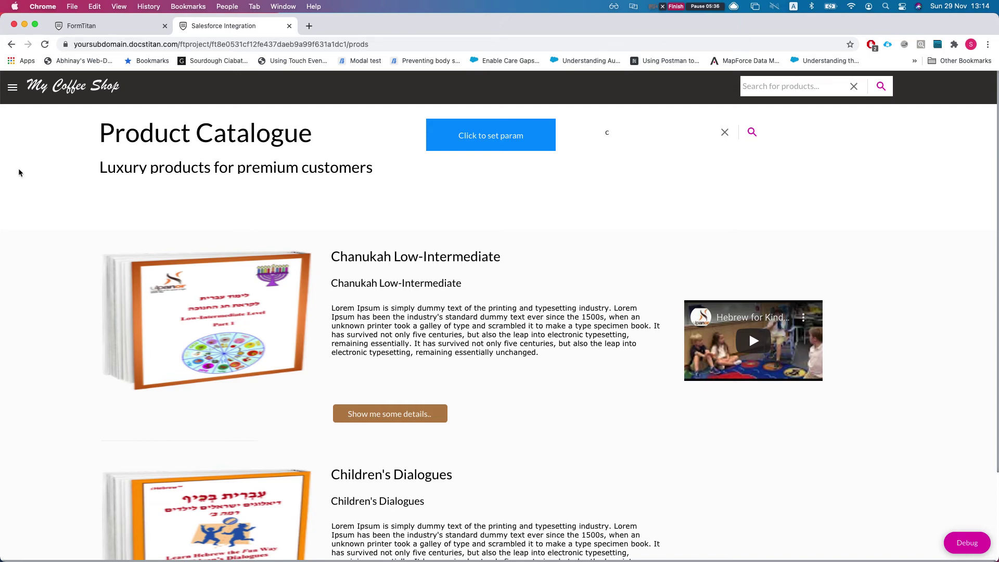
left_click(118, 28)
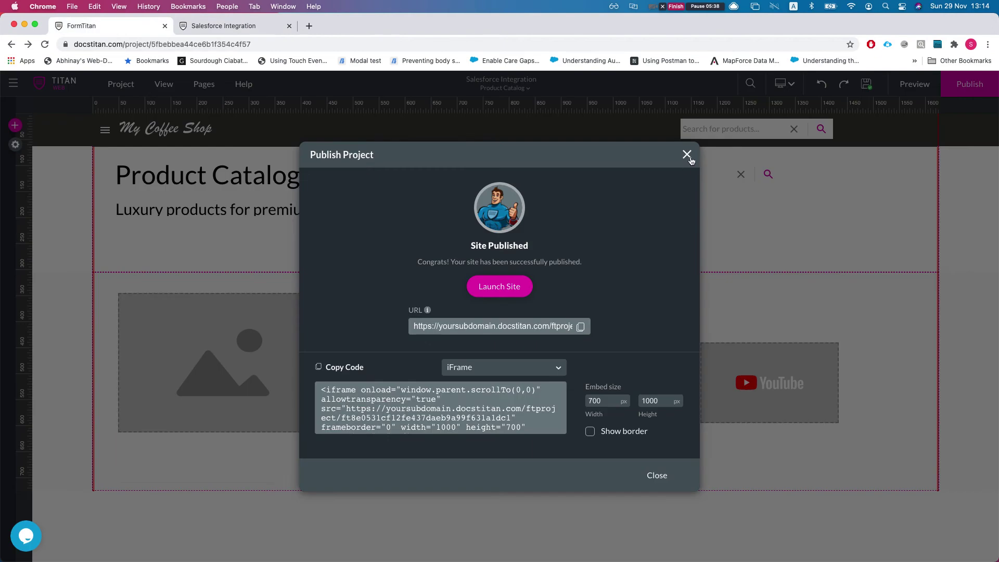
Close the publish confirmation and switch the editor to the Home page.
left_click(687, 155)
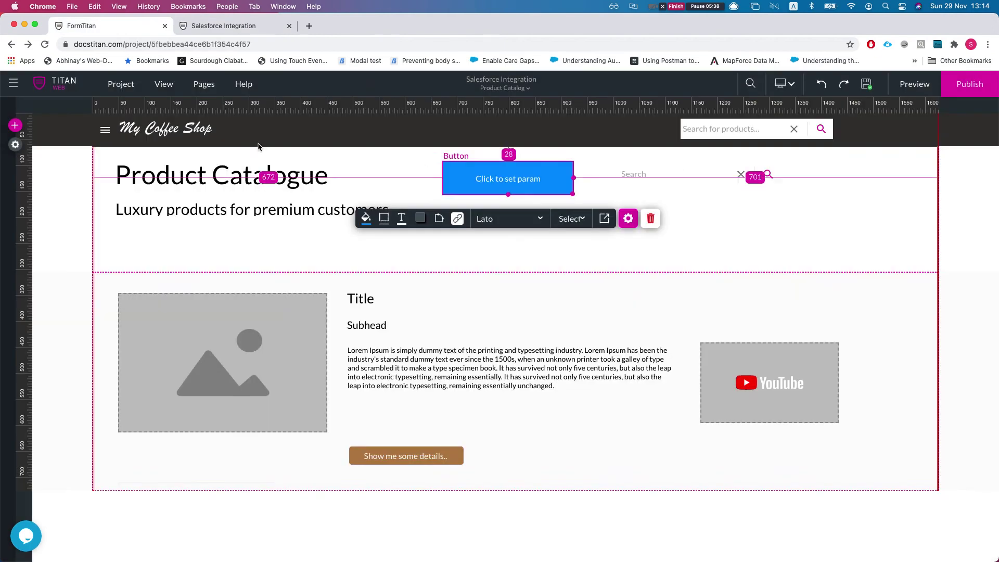
left_click(519, 95)
left_click(476, 103)
scroll(426, 198, "down", 15)
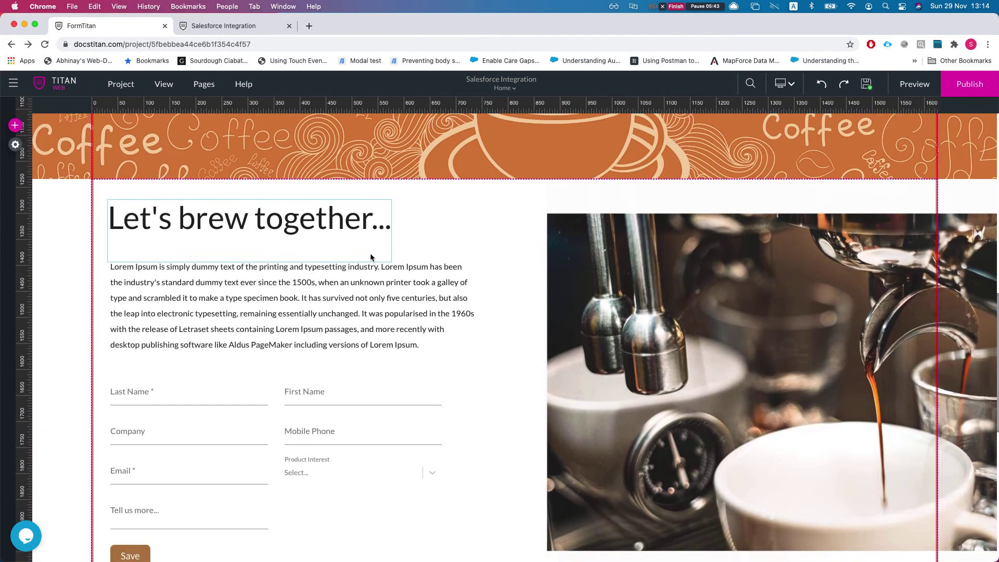
scroll(371, 257, "down", 3)
Review the Home lead form's Salesforce Lead mapping without changes, then open Project settings.
left_click(322, 339)
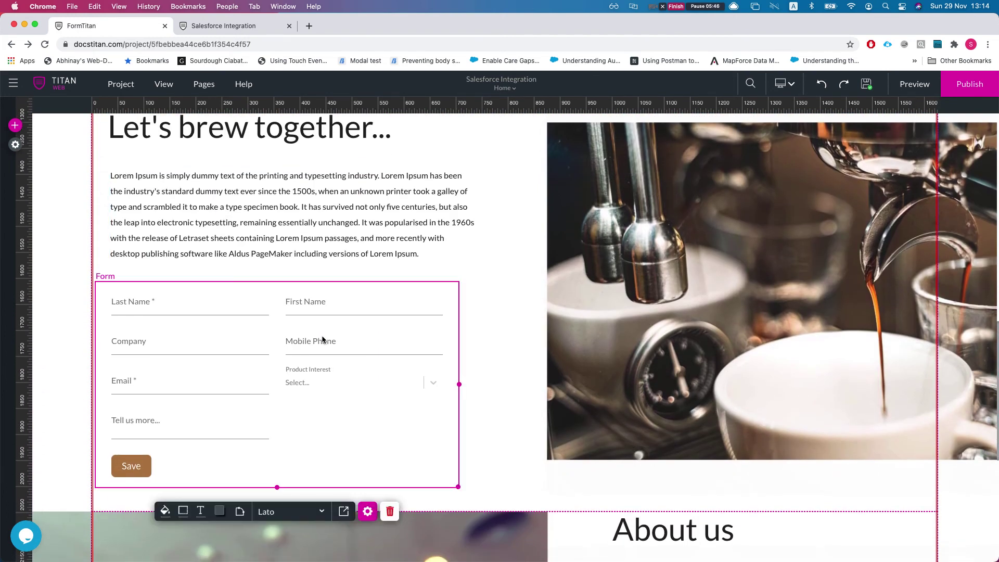
left_click(368, 513)
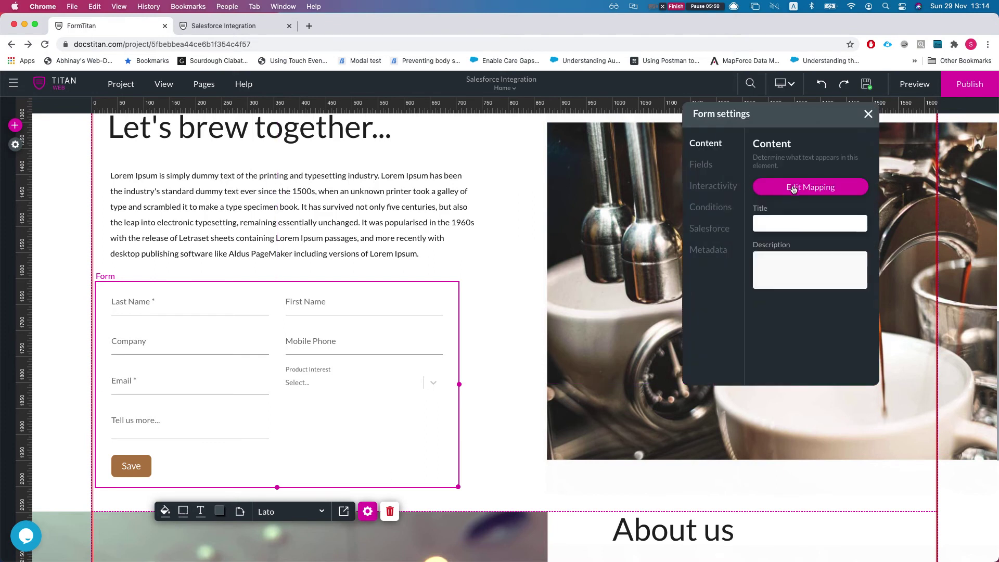
left_click(793, 189)
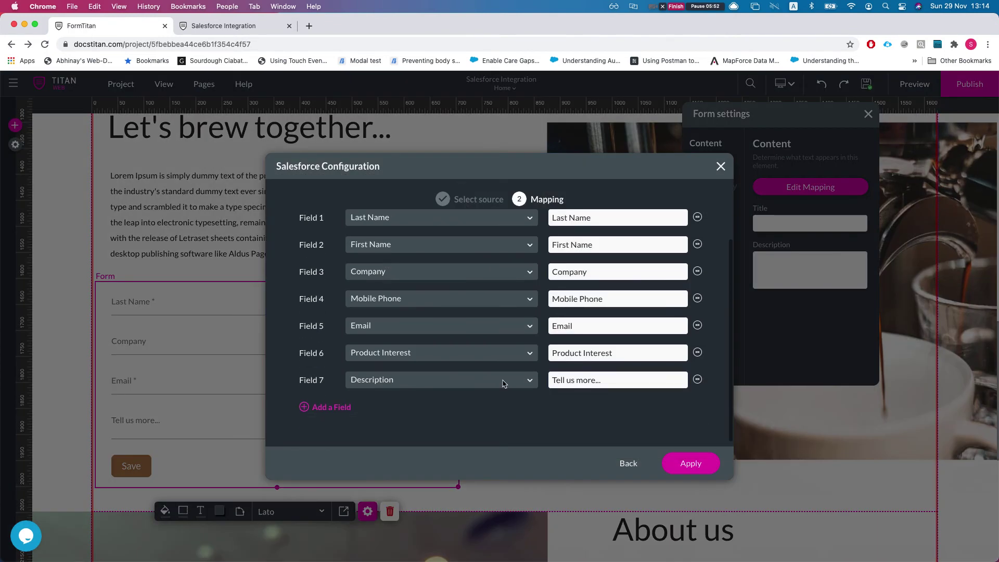
left_click(616, 461)
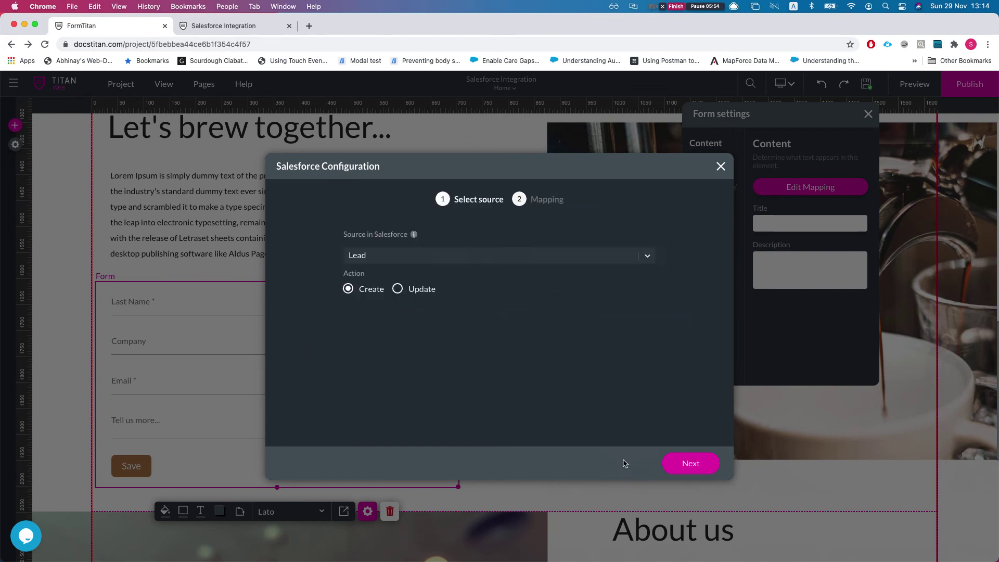
left_click(721, 166)
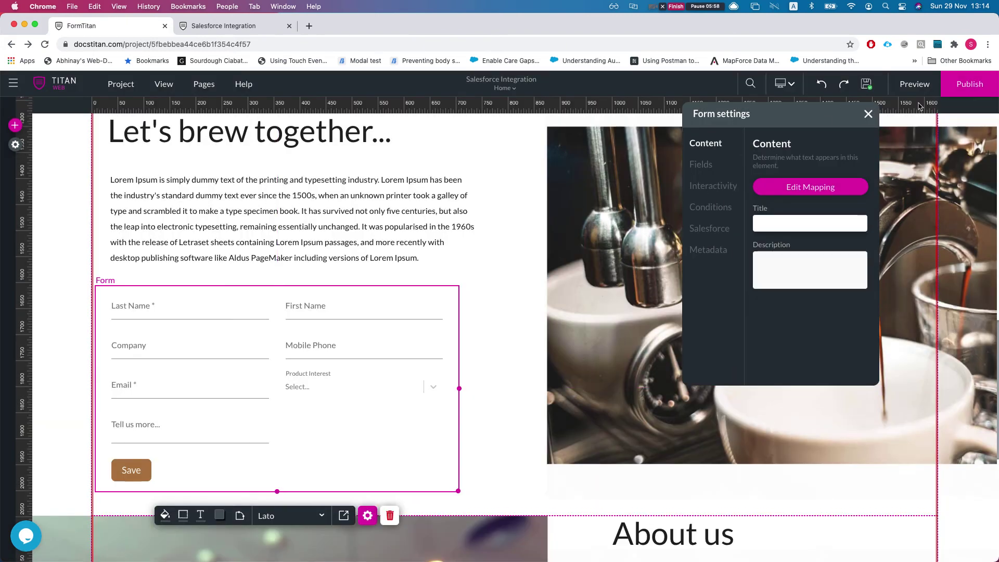
left_click(868, 114)
scroll(180, 217, "up", 20)
scroll(181, 218, "down", 2)
left_click(15, 144)
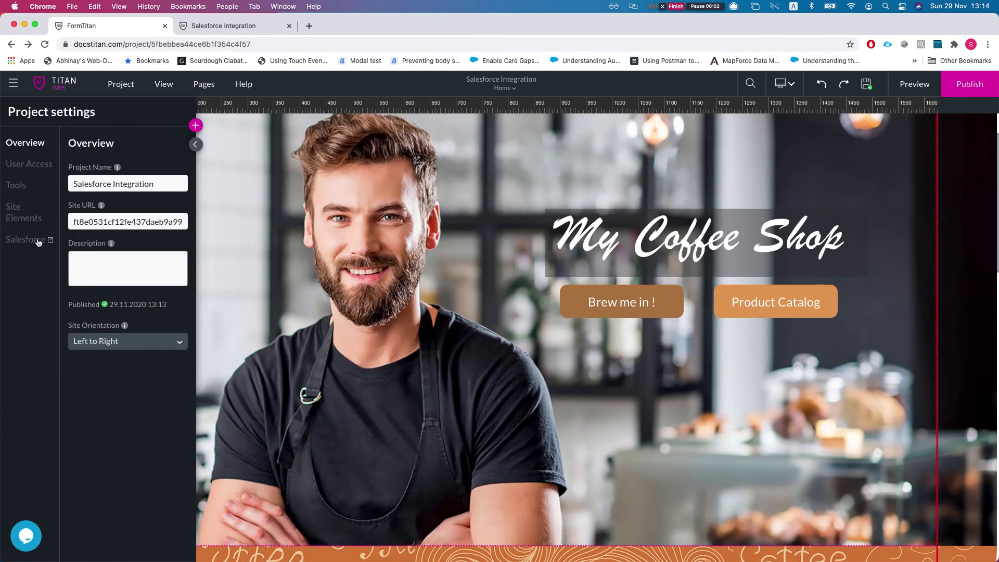
left_click(31, 241)
left_click(334, 302)
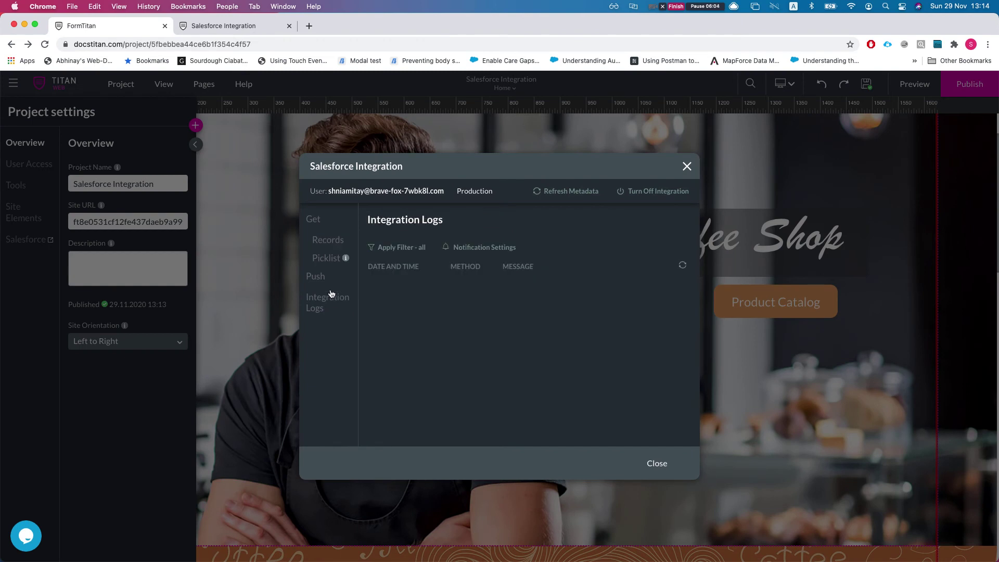
left_click(329, 279)
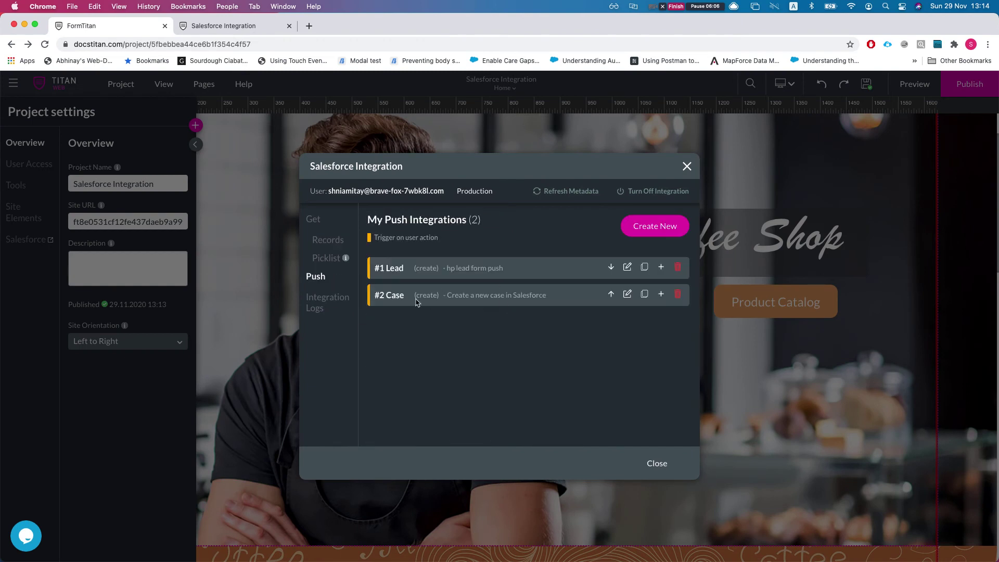
left_click(626, 268)
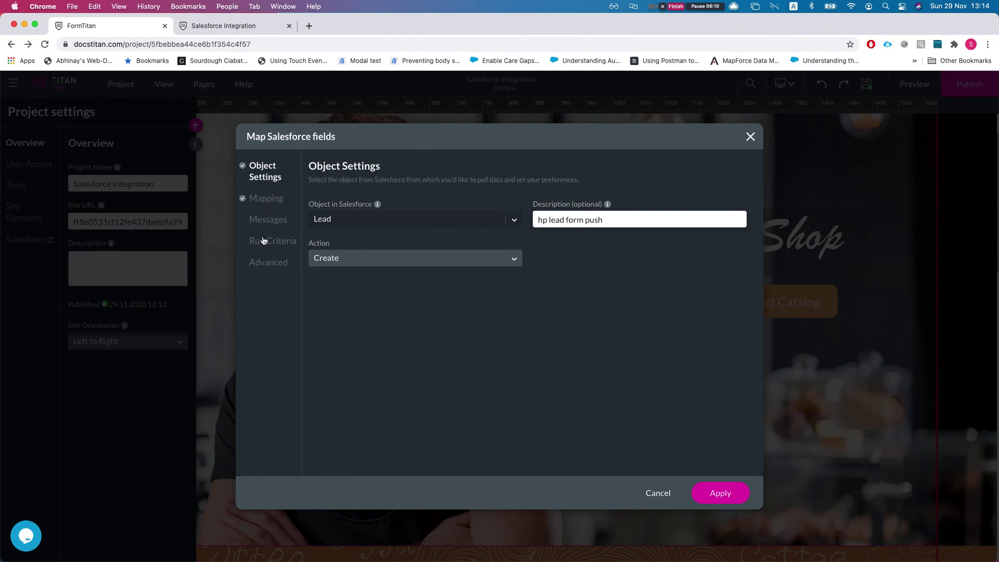
left_click(267, 201)
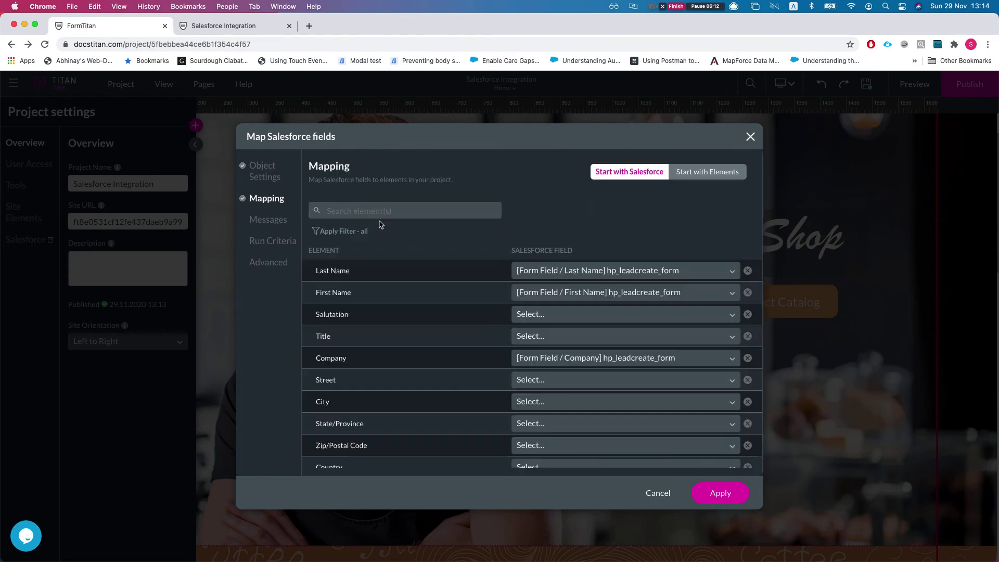
scroll(478, 327, "down", 2)
left_click(343, 231)
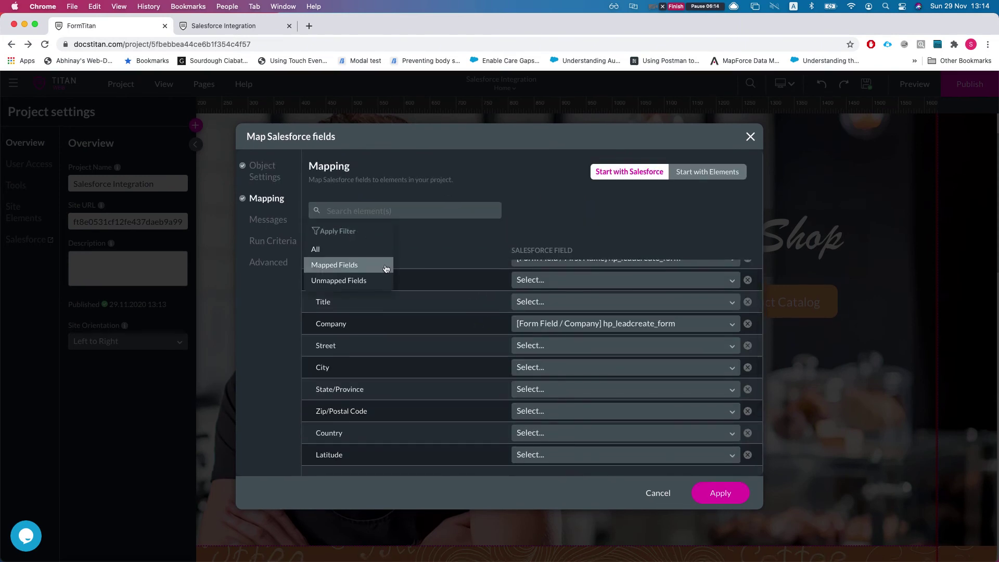
left_click(361, 266)
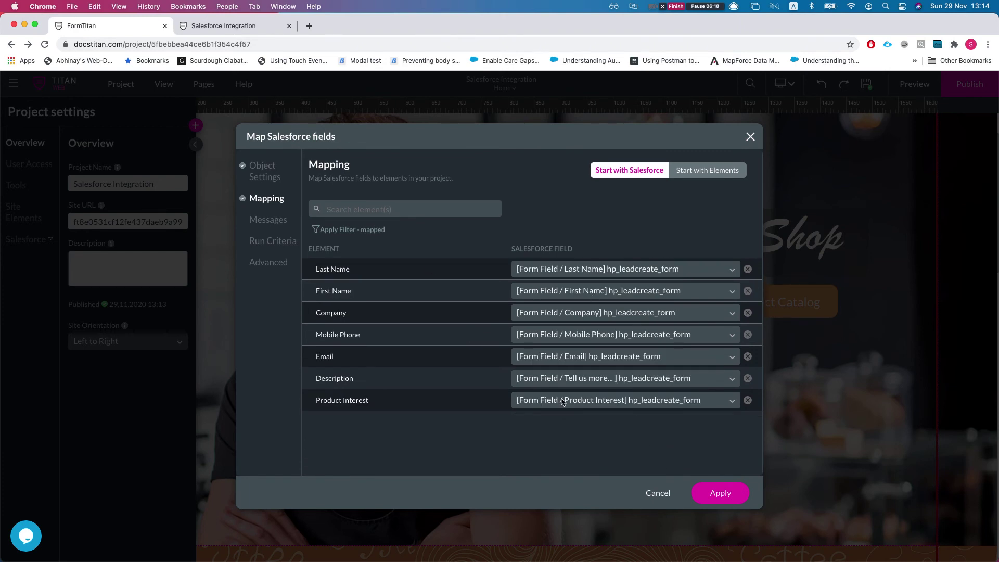
double_click(331, 378)
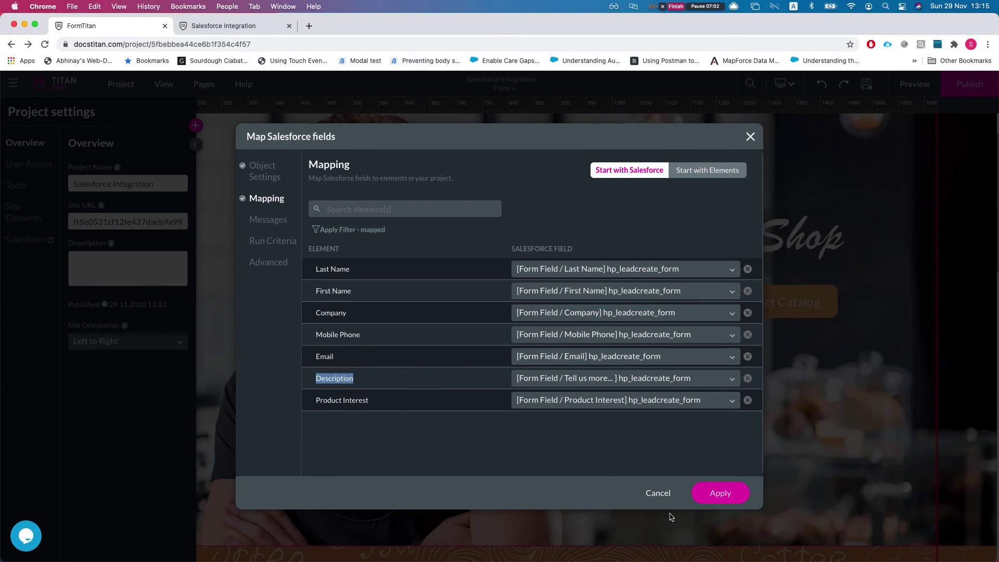
left_click(659, 494)
Close the Salesforce settings and go to the published site's Home page.
left_click(686, 165)
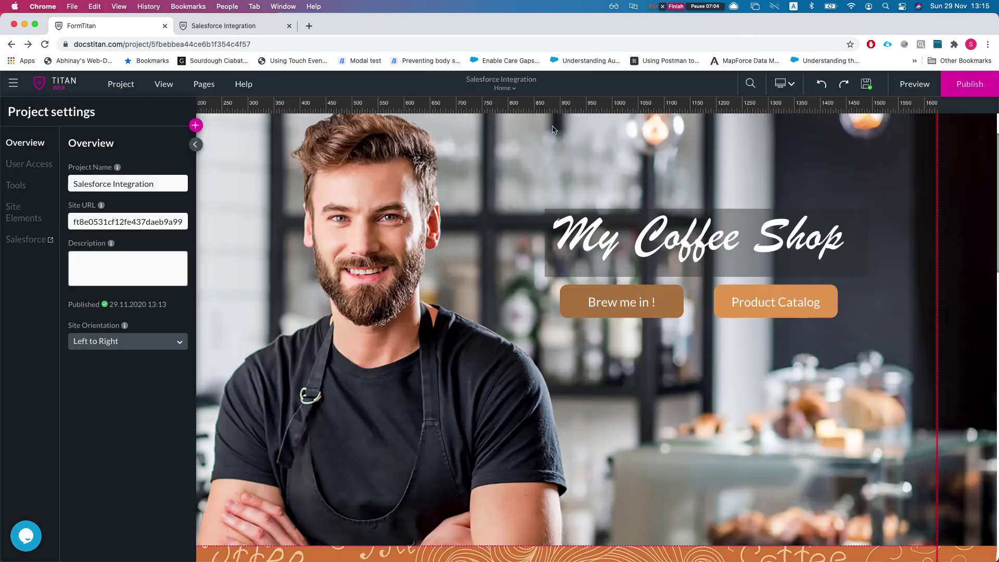
left_click(210, 27)
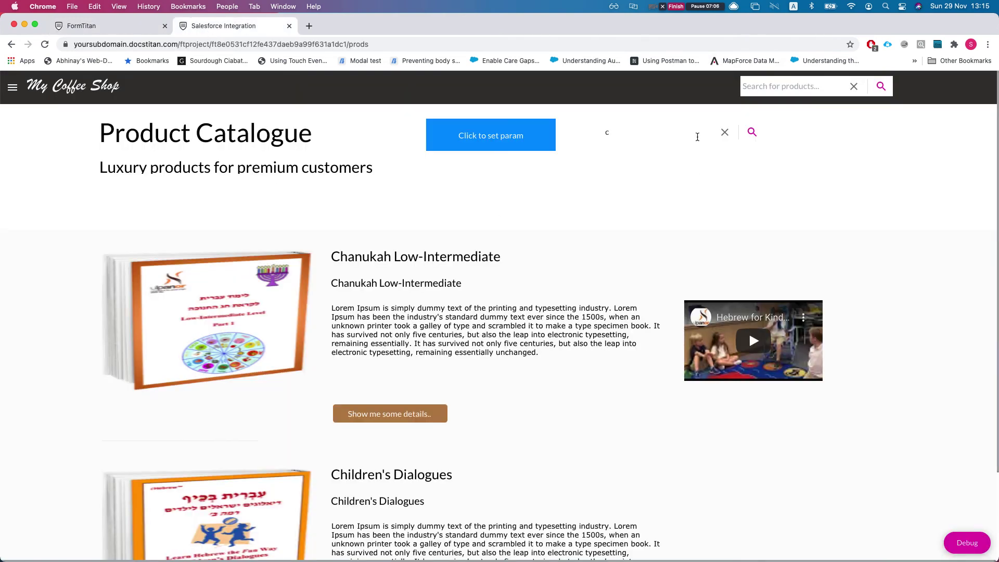
left_click(12, 87)
left_click(36, 123)
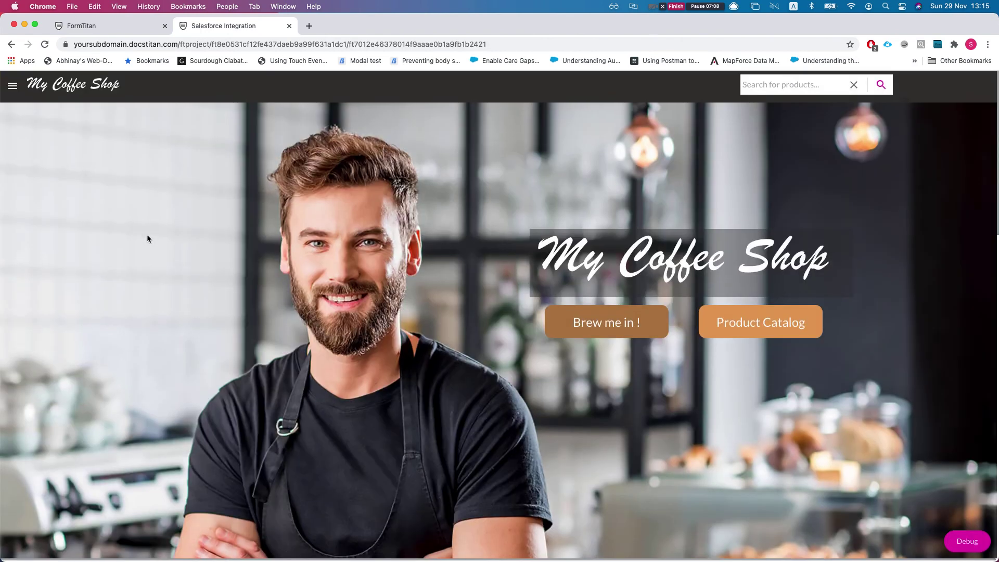
scroll(146, 234, "down", 15)
scroll(149, 238, "up", 5)
Fill the lead form: Last Name 'lead', First Name 'create', Company 'comp', plus mobile and email.
left_click(148, 299)
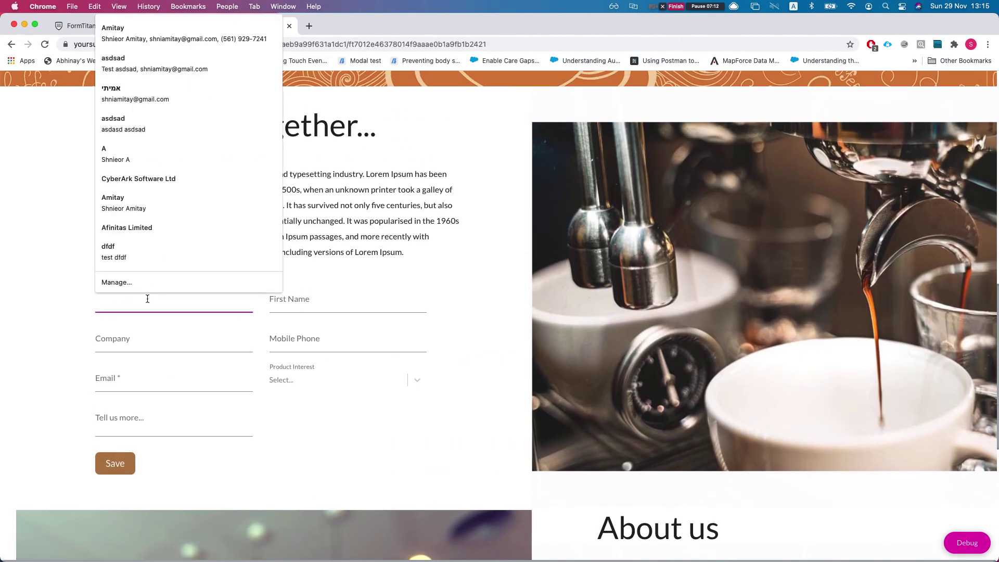
type("lead")
key("BackSpace")
key("BackSpace")
key("Tab")
type("create")
key("Tab")
type("comp")
key("Tab")
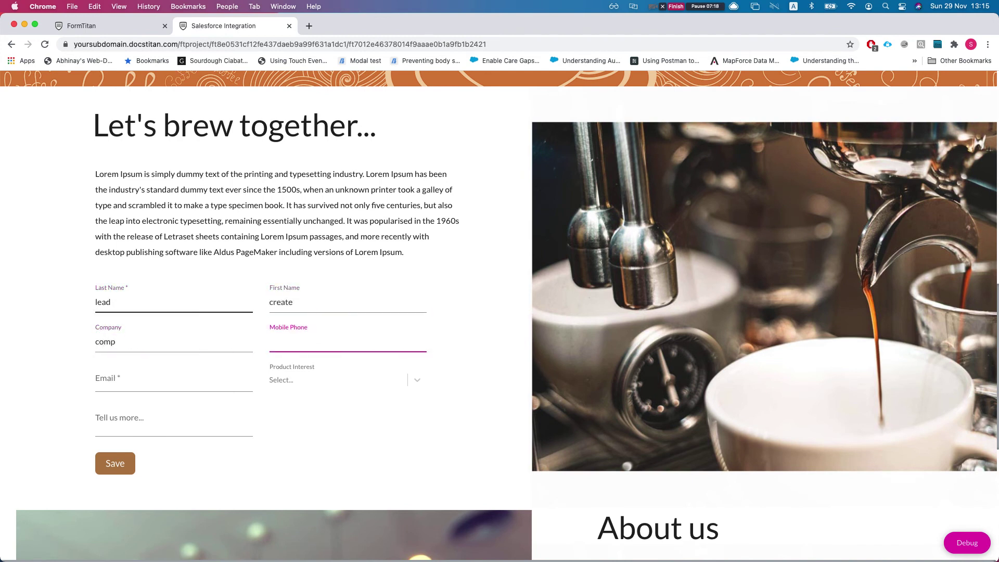
type("564654")
key("Tab")
type("s")
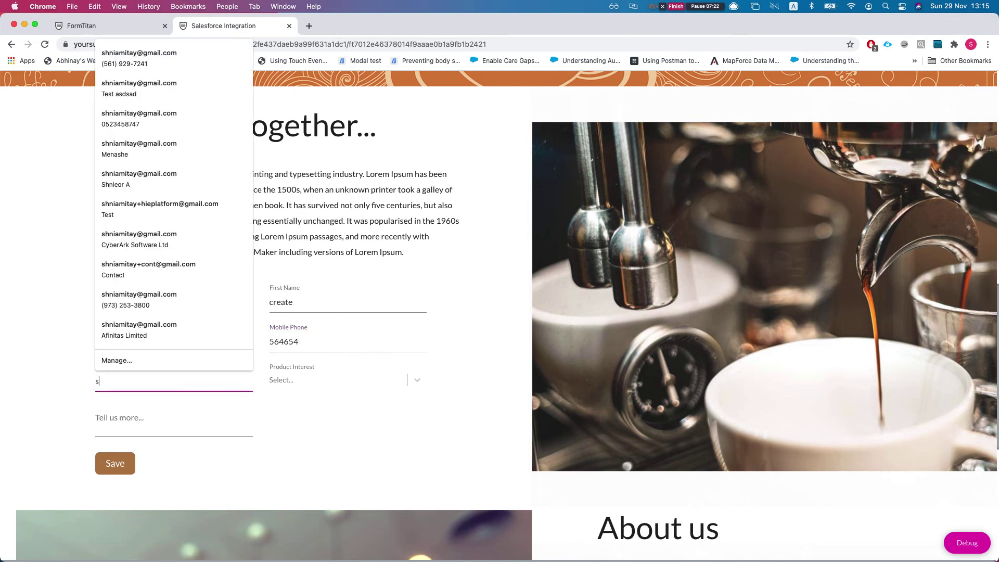
type("ss@dfdf.com")
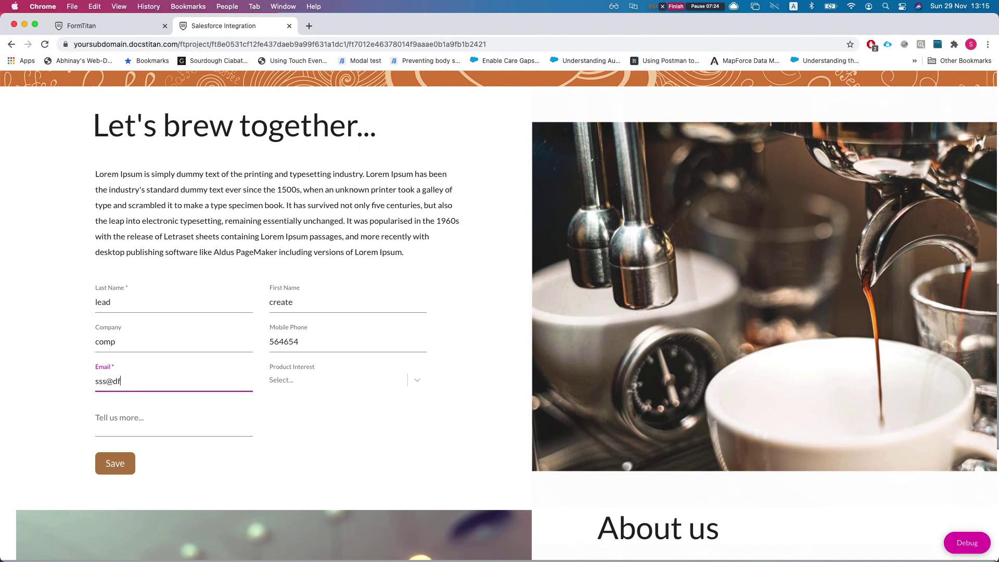
Choose GC5000 series as product interest, submit the form, and return to the editor.
key("Tab")
key("Down")
left_click(306, 426)
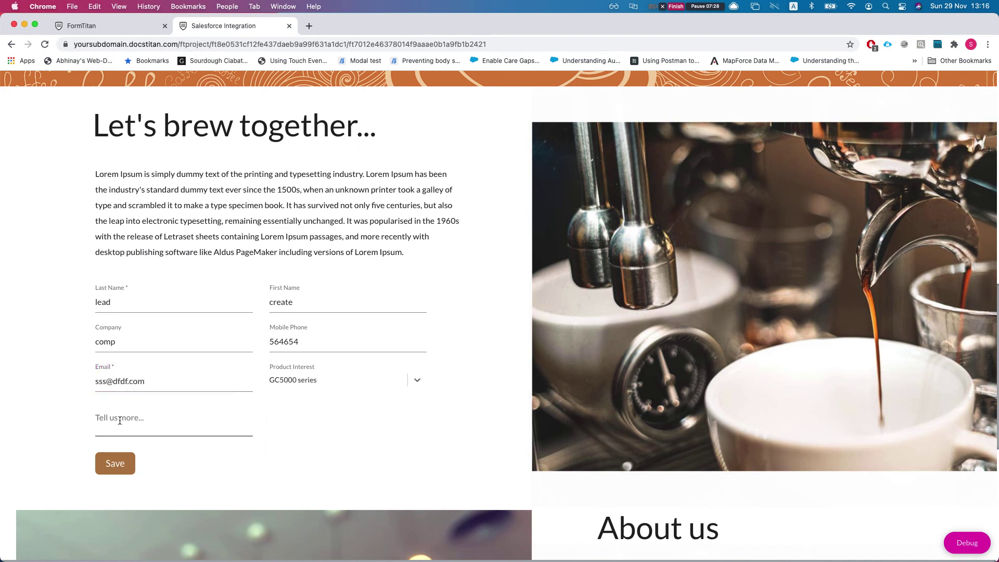
left_click(125, 462)
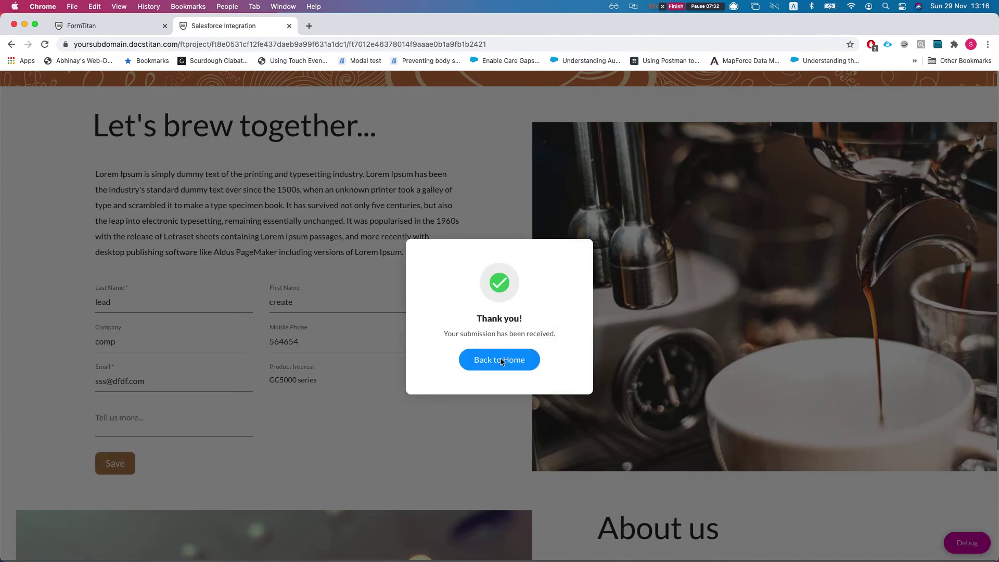
left_click(501, 361)
left_click(133, 25)
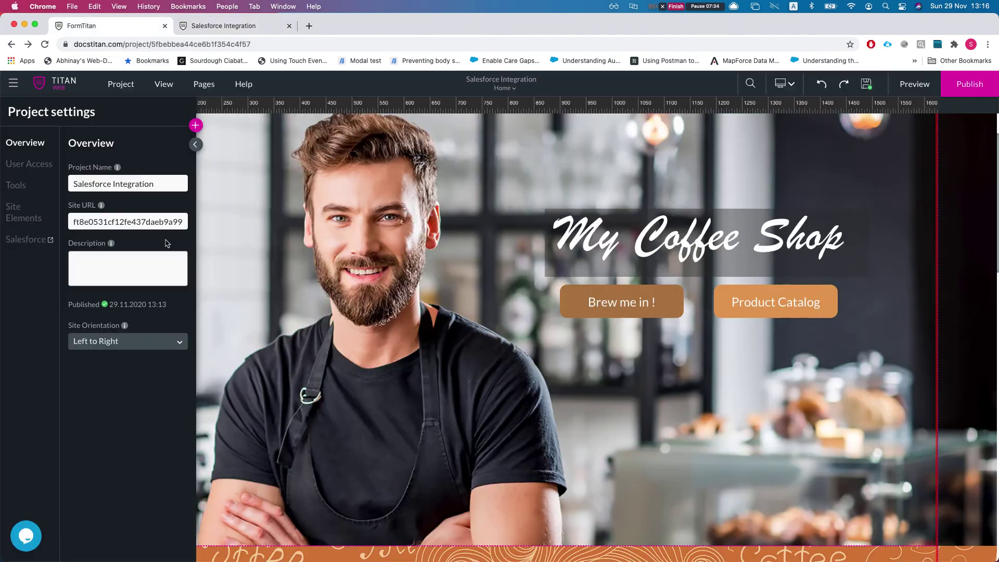
Confirm the new 13:16 Lead create entry in Salesforce integration logs, then view Push integrations.
left_click(24, 238)
left_click(326, 304)
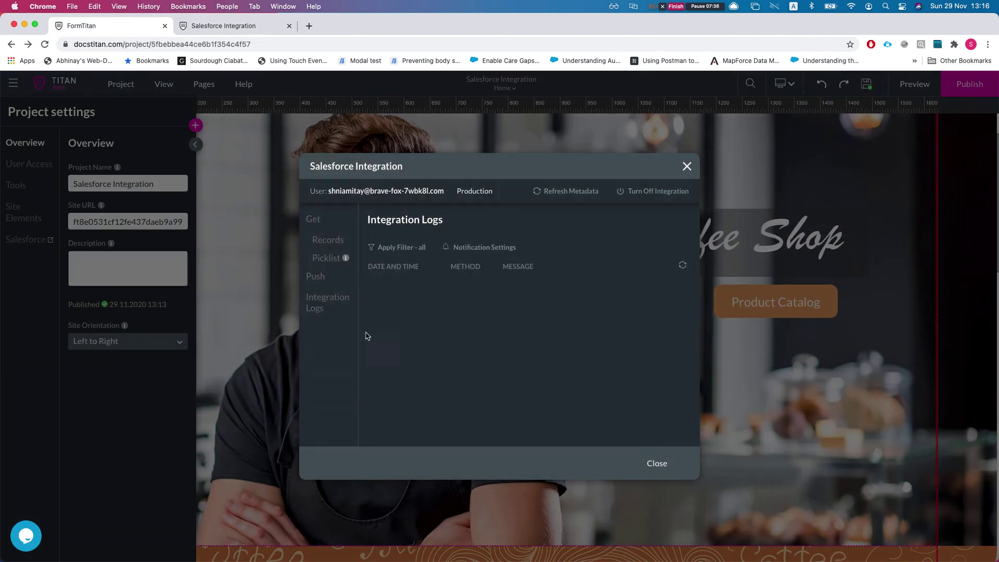
left_click_drag(389, 289, 437, 291)
left_click(409, 290)
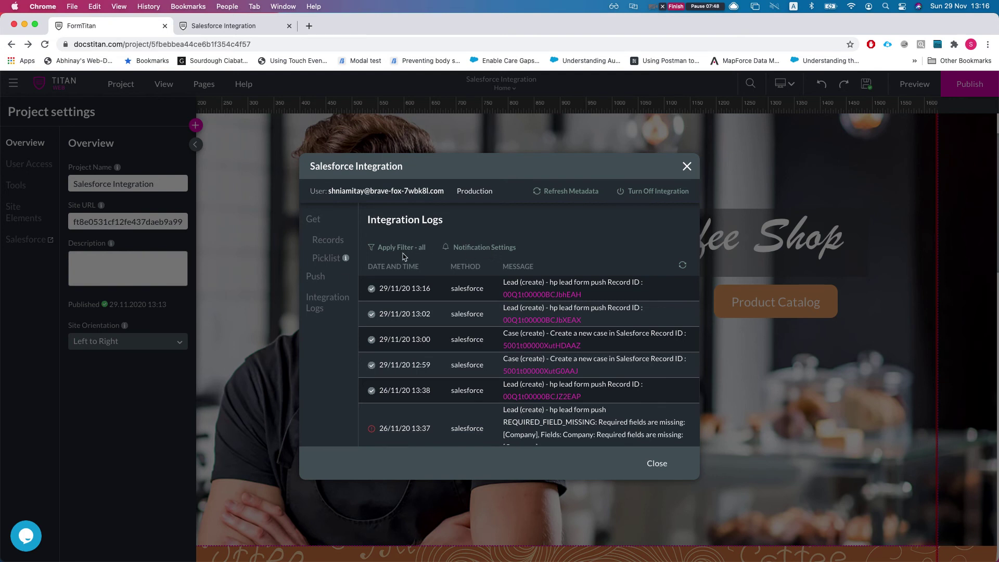
left_click(322, 278)
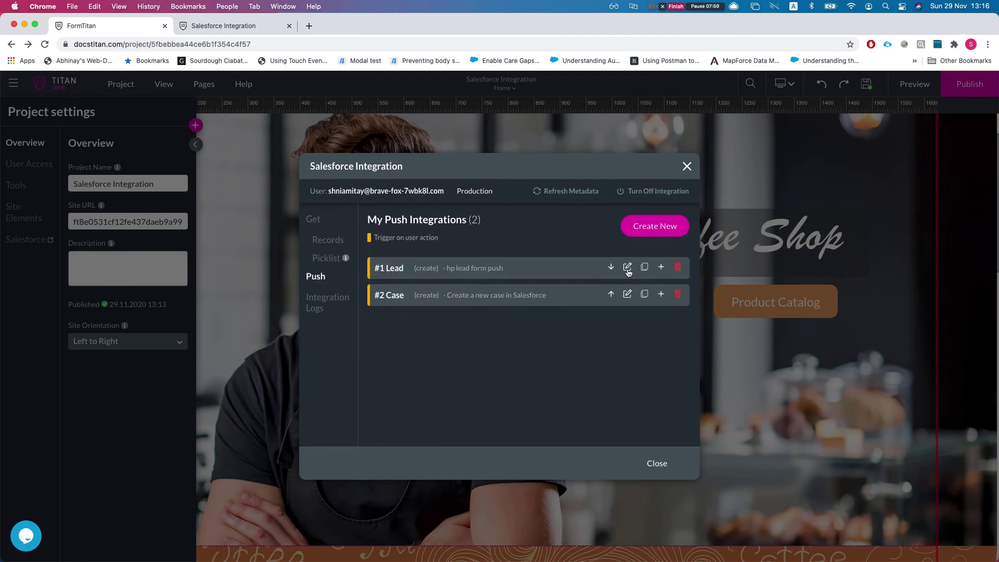
In the #1 Lead push's run criteria, require the Tell us more description field Is not empty.
left_click(627, 267)
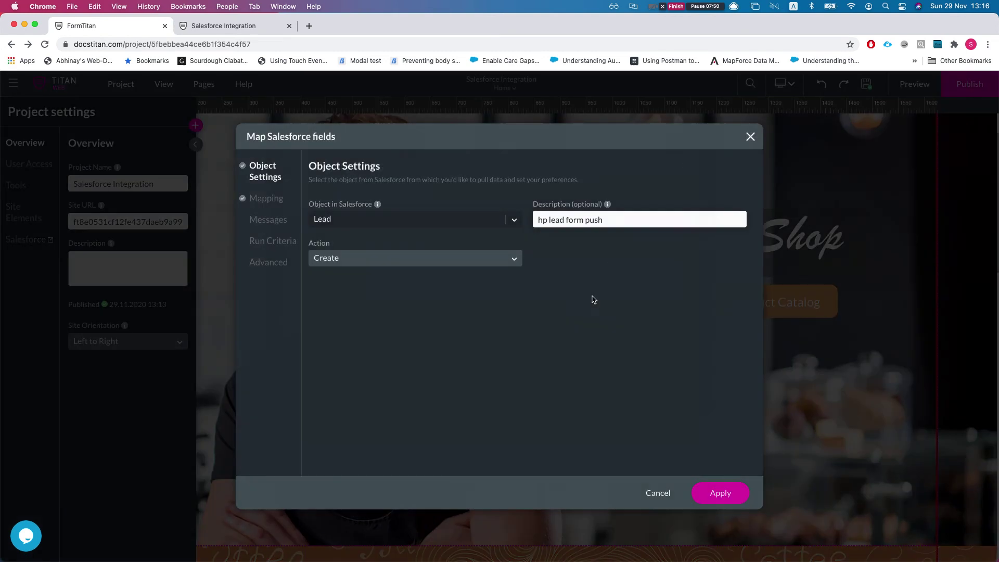
left_click(273, 243)
left_click(376, 231)
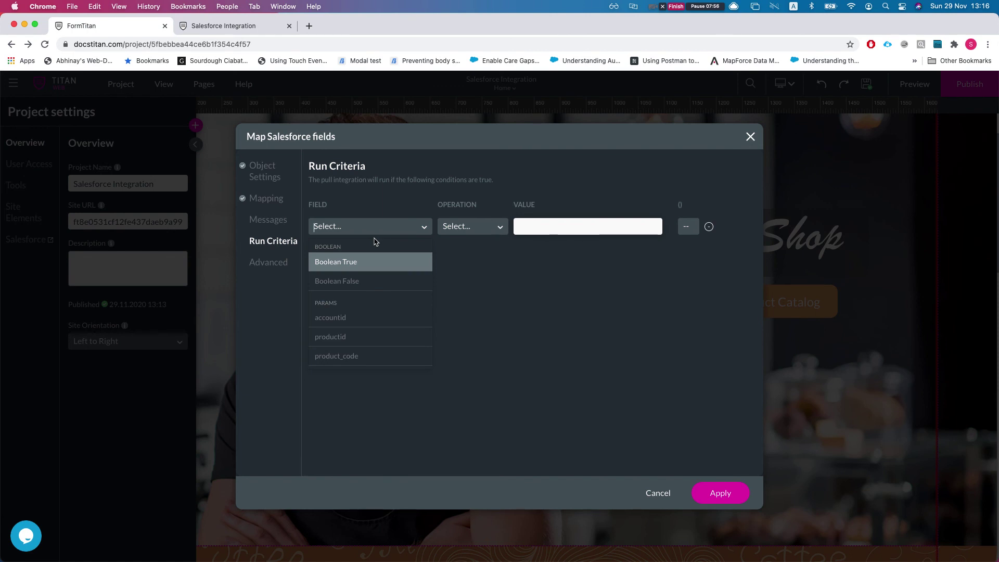
type("lead")
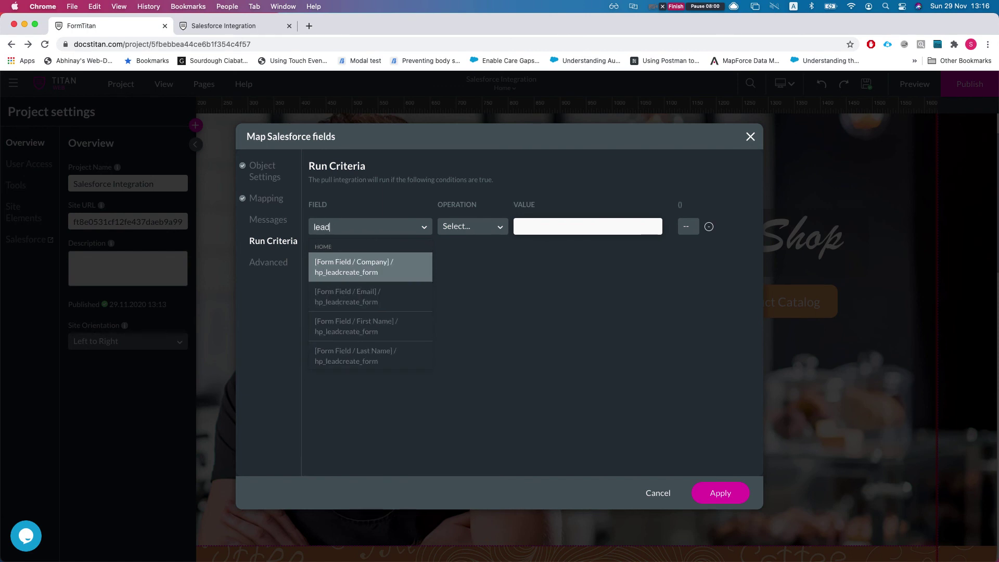
key("Down")
key("Down")
key("Up")
key("Up")
key("Down")
key("Down")
key("Down")
key("Down")
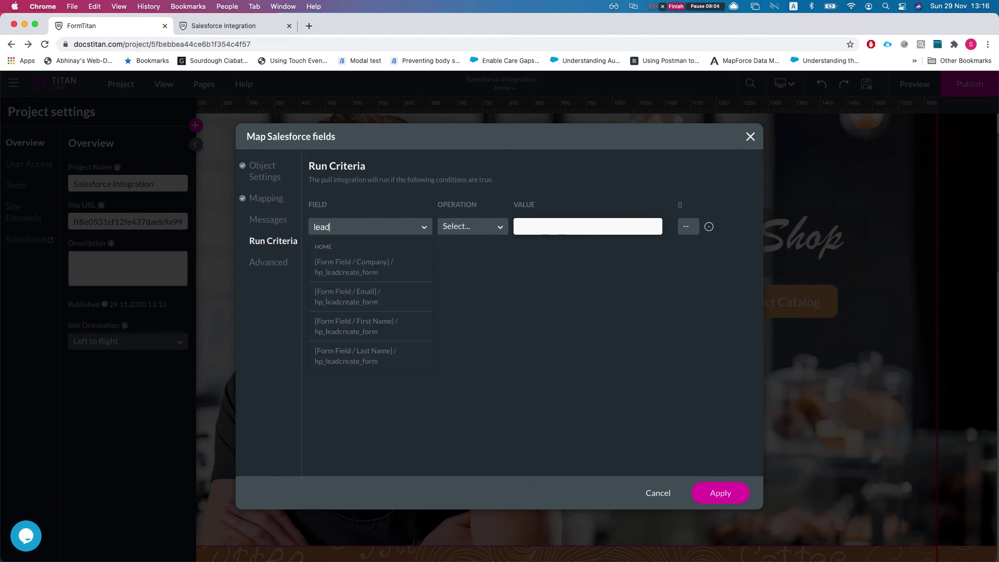
key("Up")
key("BackSpace")
key("BackSpace")
key("BackSpace")
key("BackSpace")
type("desc")
key("Down")
key("Up")
key("Return")
left_click(461, 234)
scroll(474, 344, "down", 1)
type("not")
key("Return")
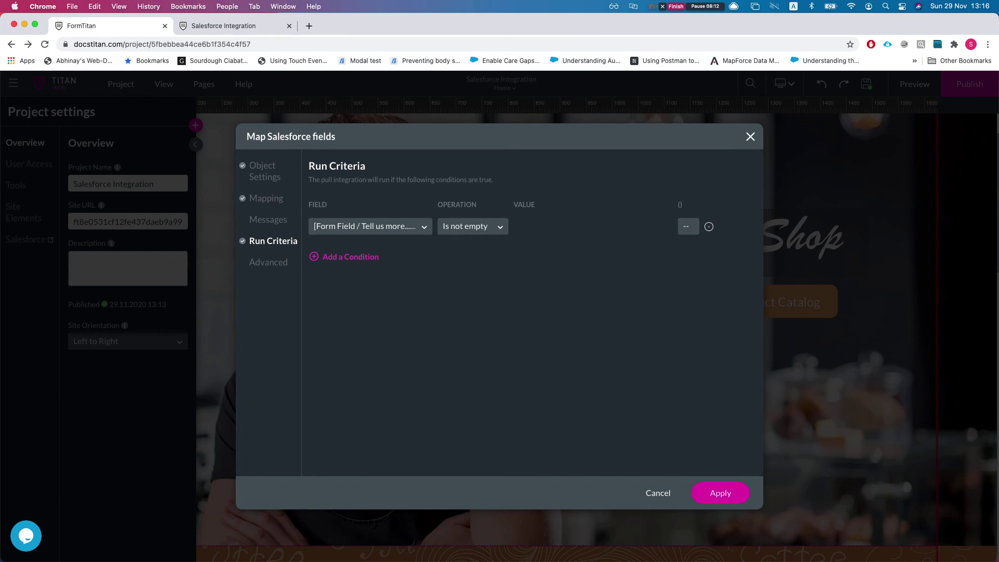
Add a second condition requiring Company Is not empty and apply the run criteria.
left_click(356, 260)
left_click(360, 267)
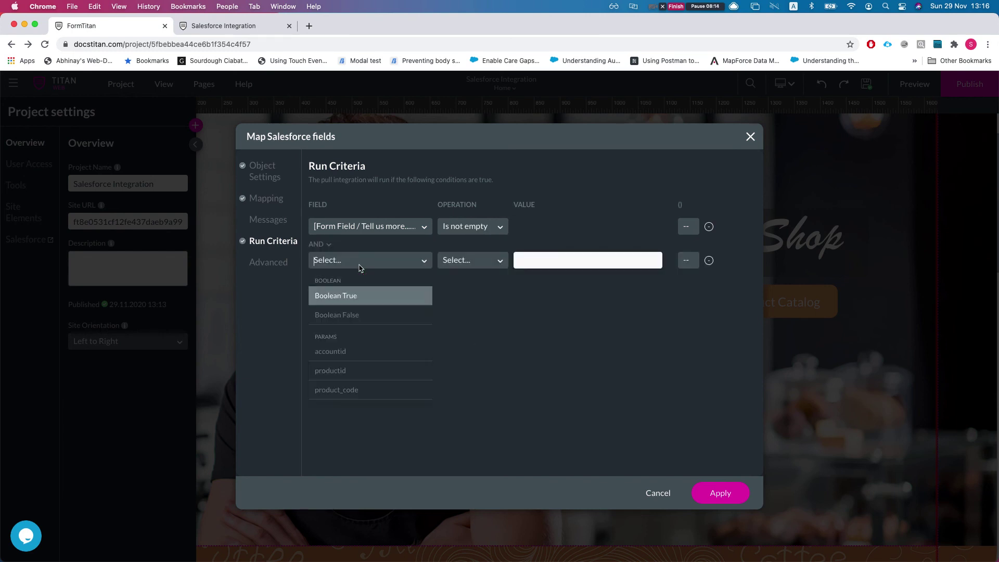
type("compan")
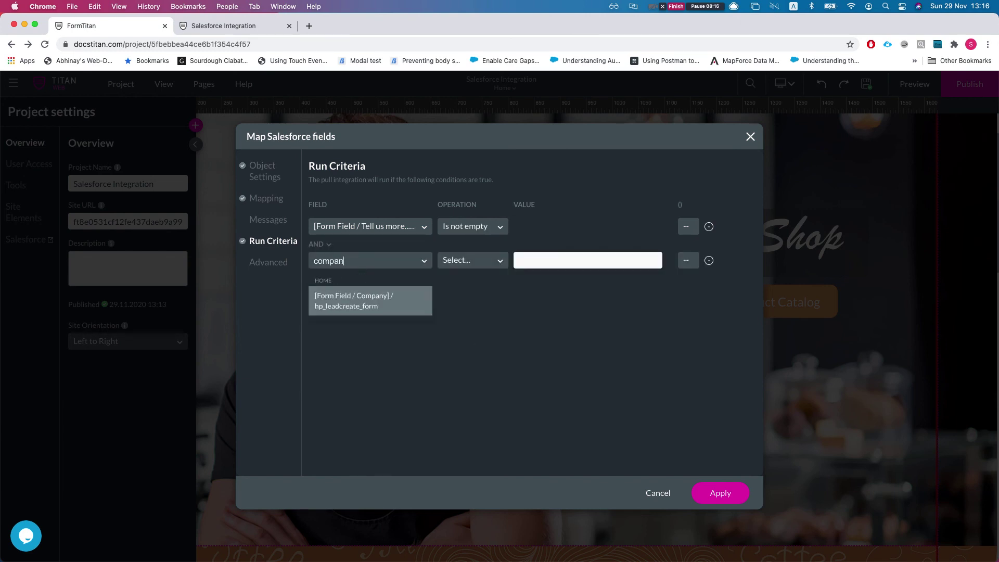
key("Return")
left_click(482, 257)
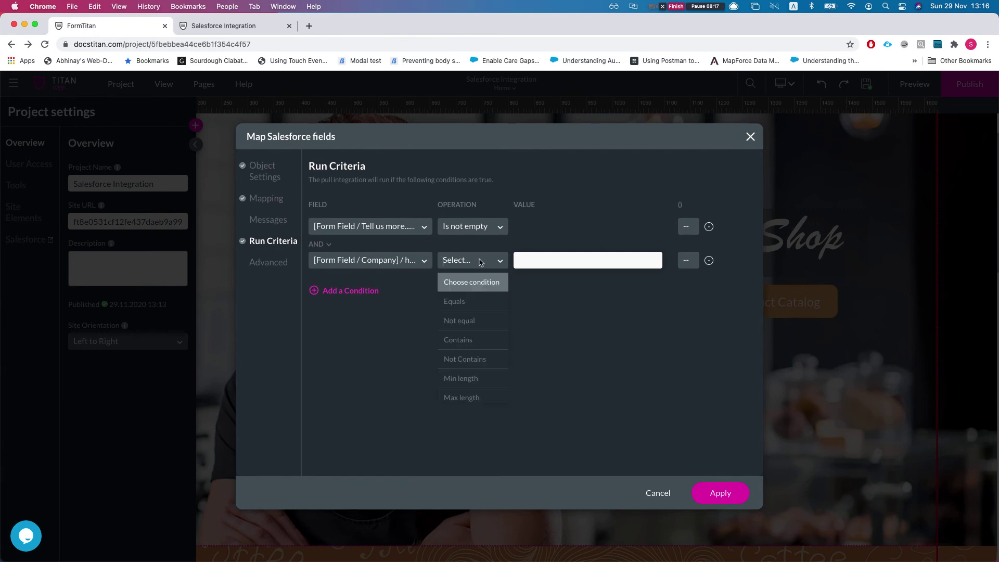
type("isno")
left_click(479, 289)
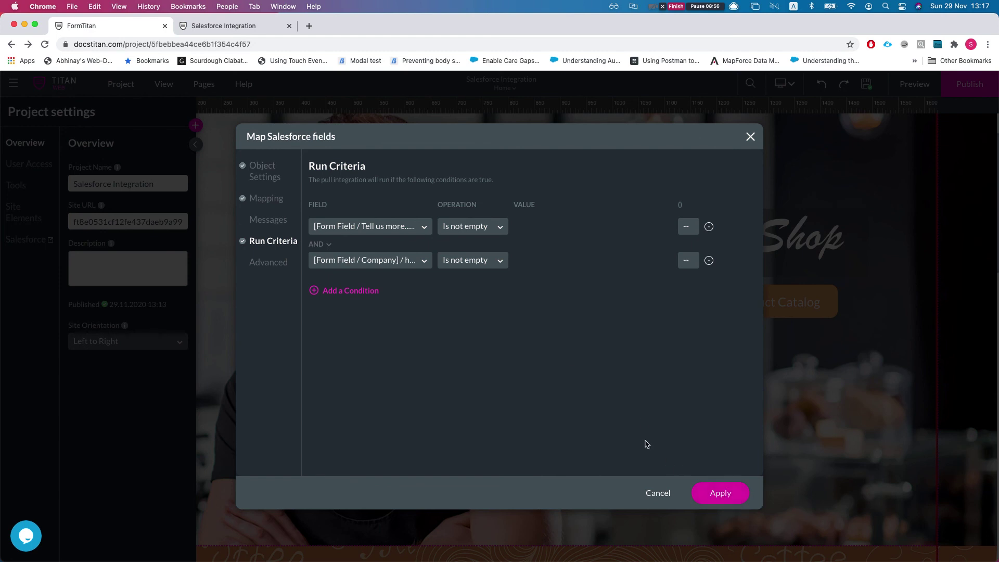
left_click(723, 493)
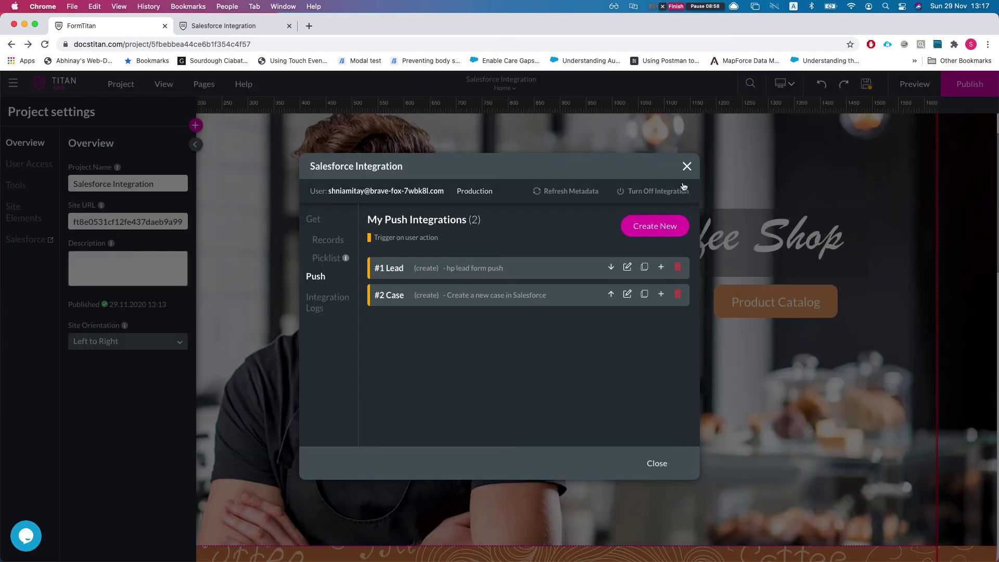
Publish the project and open the live site in a new tab.
left_click(687, 167)
left_click(956, 93)
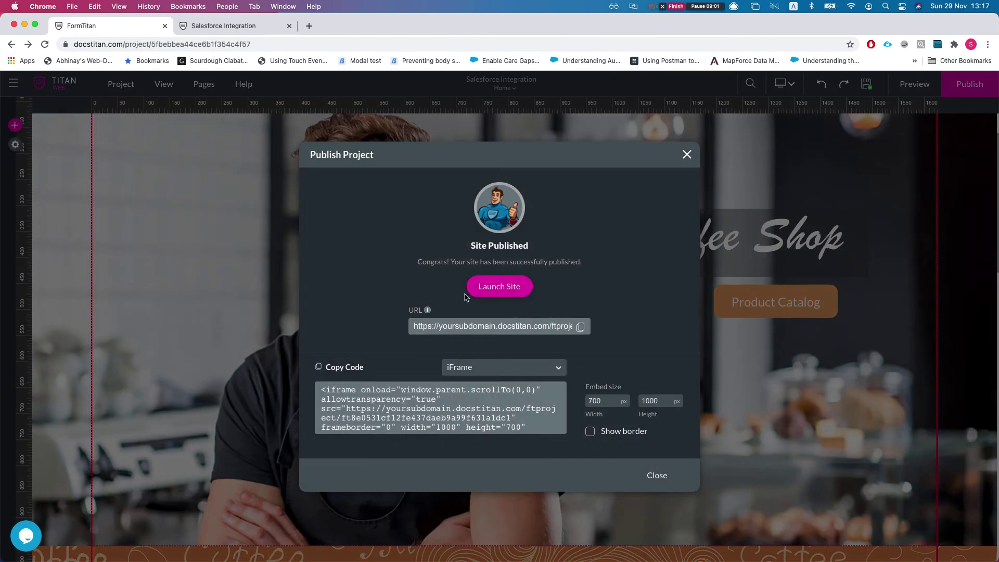
left_click(474, 289)
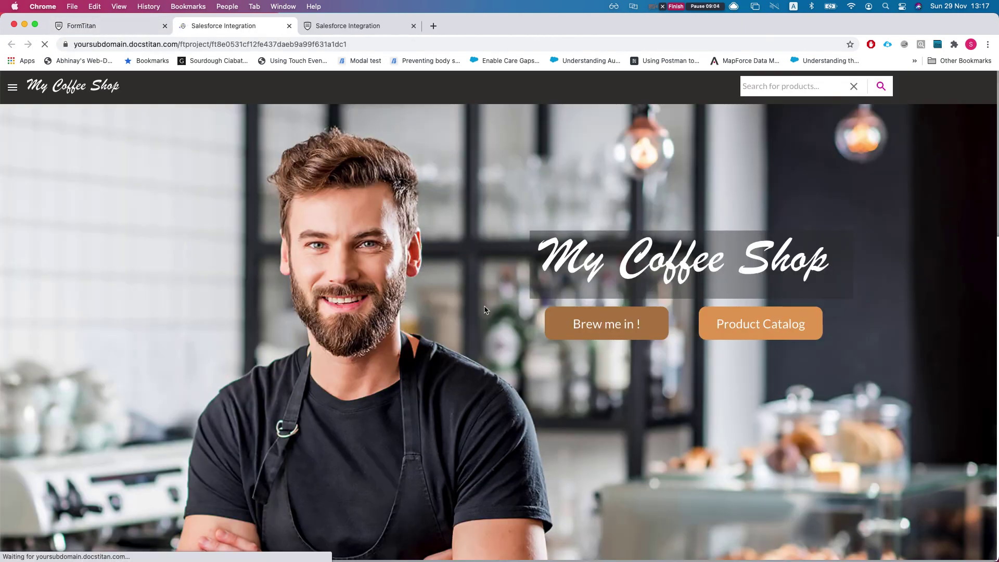
scroll(342, 360, "down", 10)
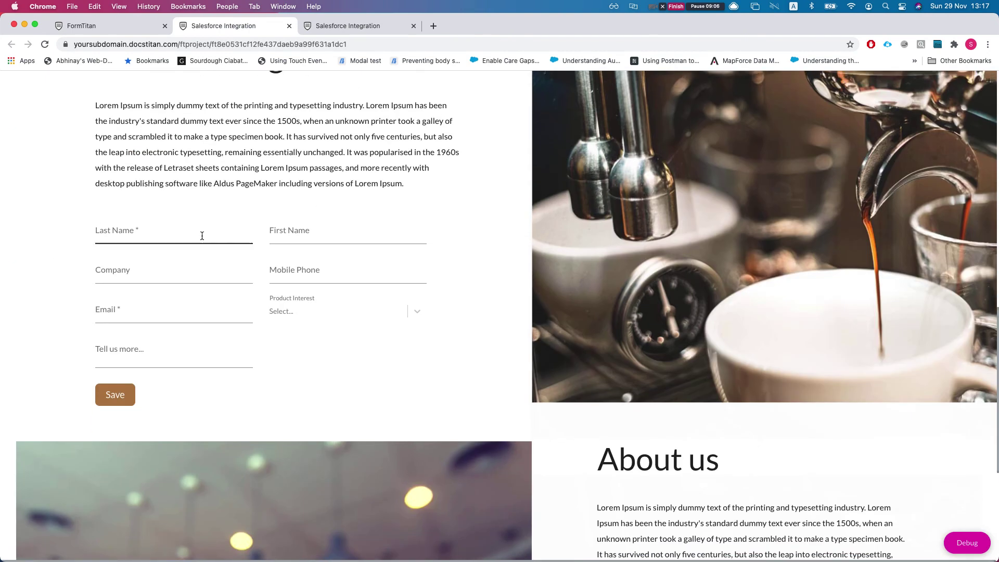
Enter a test last name, first name, mobile number and email, leaving Company blank.
left_click(191, 233)
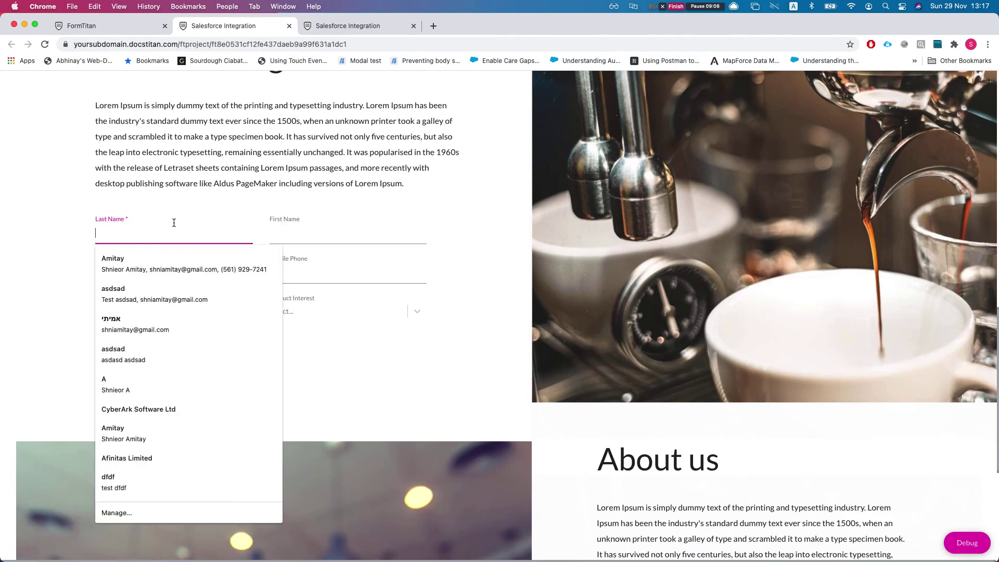
type("Test")
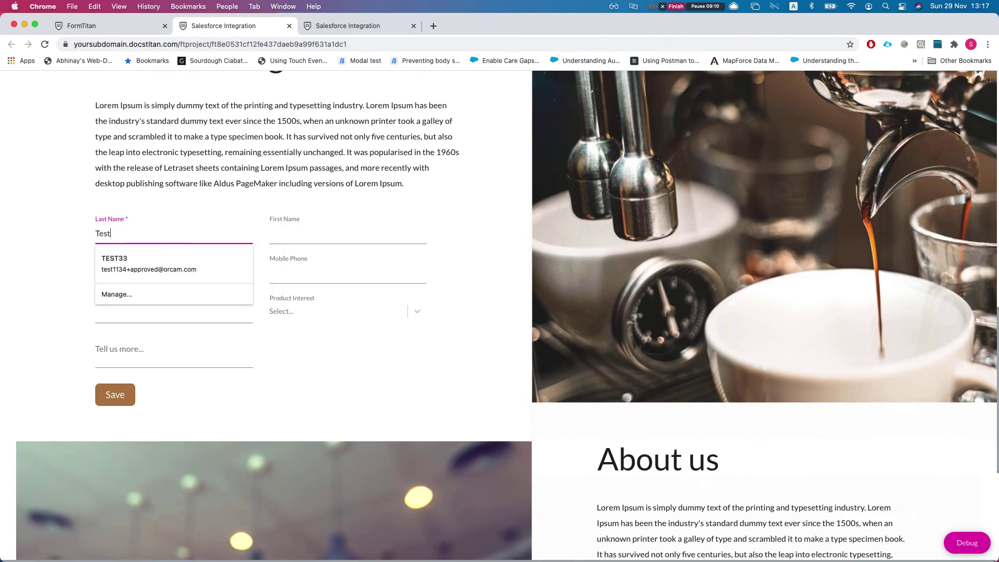
key("Tab")
type("Ru")
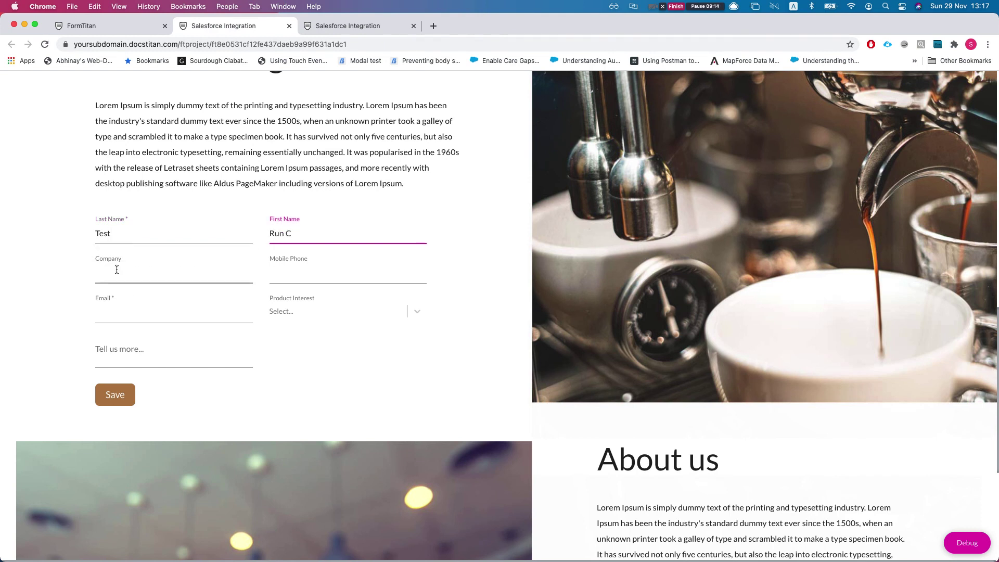
left_click(338, 276)
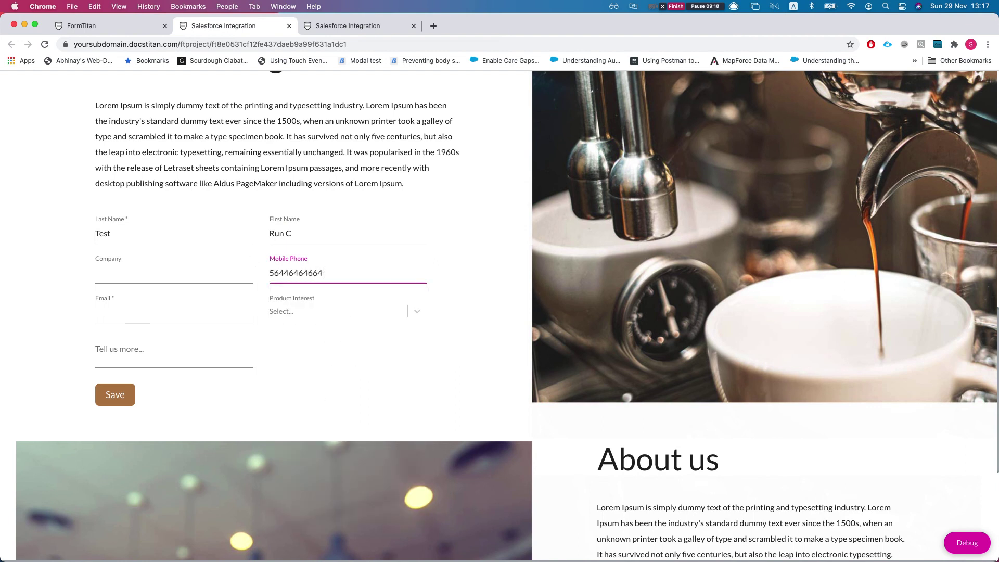
left_click(196, 315)
type("Sss@sddf.com")
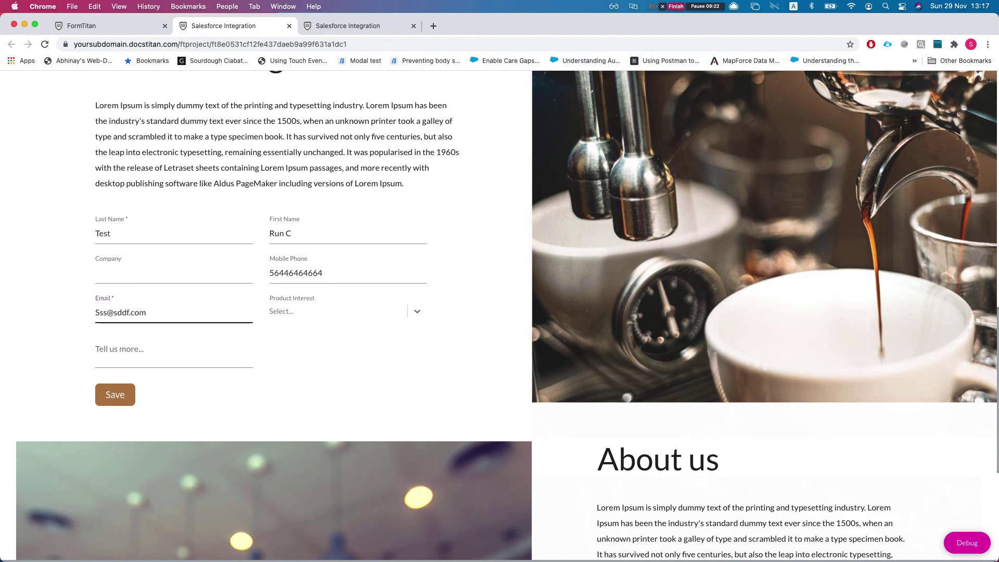
Choose GC5000 series as product interest, submit the form, and return to the editor.
left_click(323, 309)
left_click(319, 355)
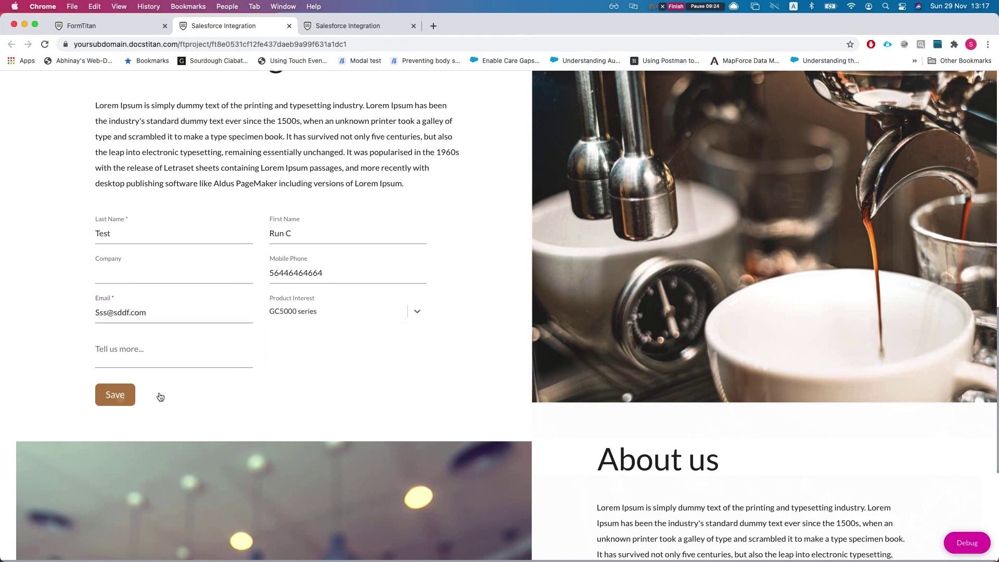
left_click(115, 396)
left_click(514, 359)
left_click(96, 29)
Check the Salesforce integration logs for any Lead newer than 13:16, then return to the live site.
left_click(687, 155)
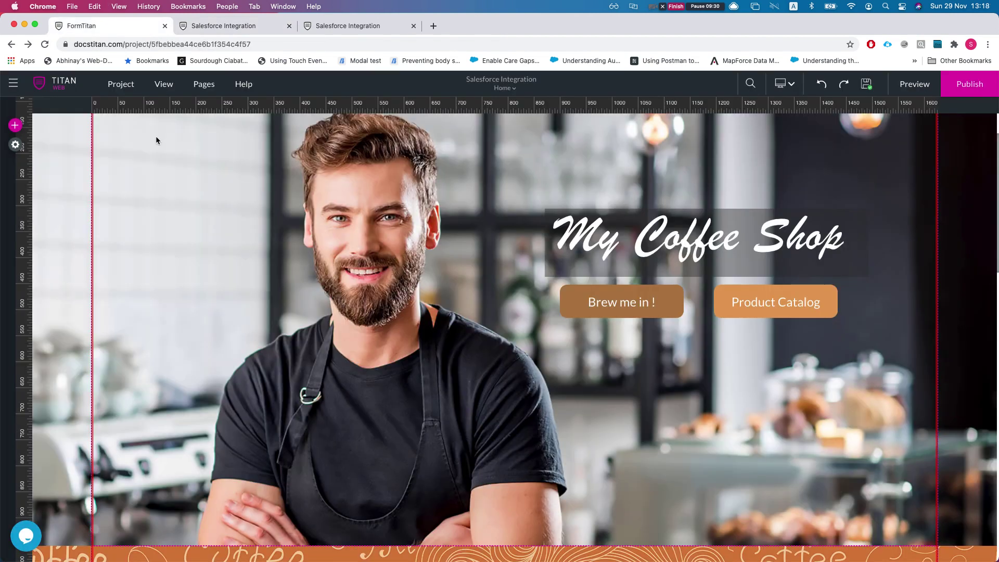
left_click(16, 144)
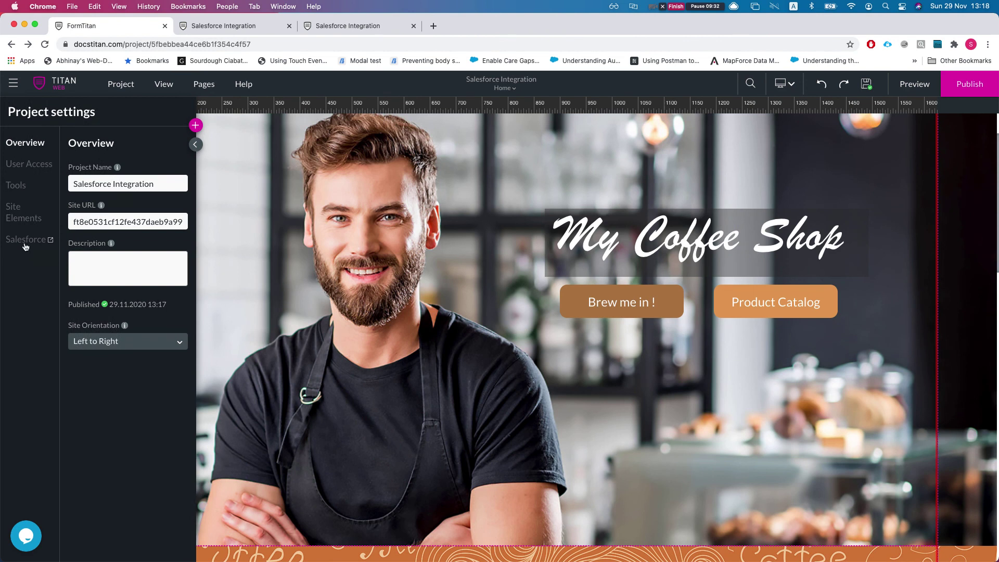
left_click(24, 244)
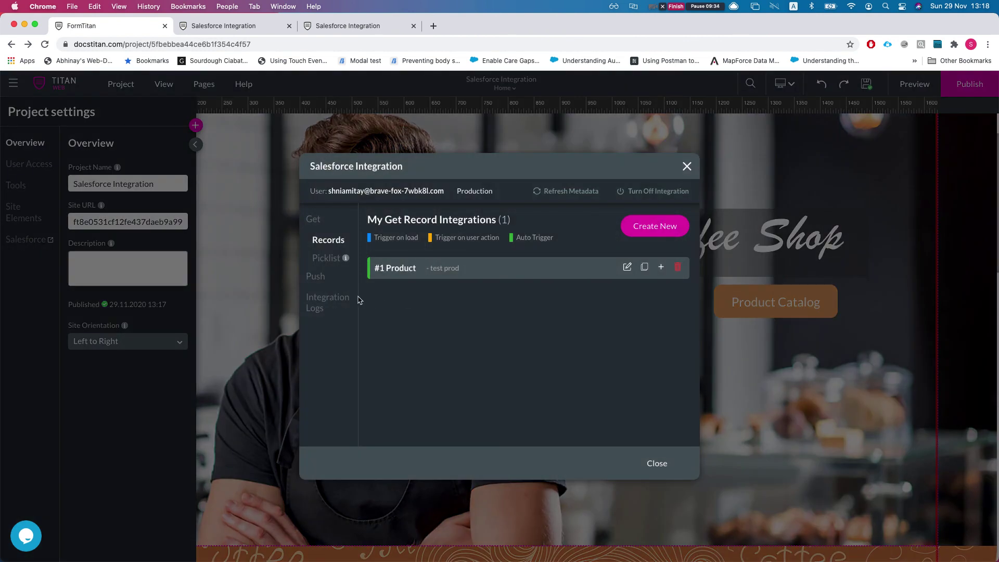
left_click(327, 303)
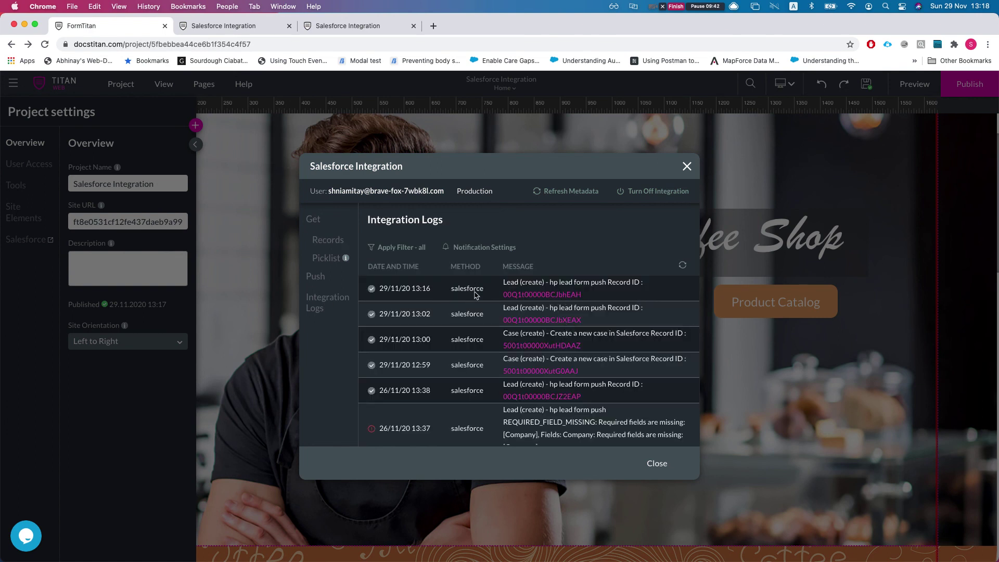
left_click(232, 29)
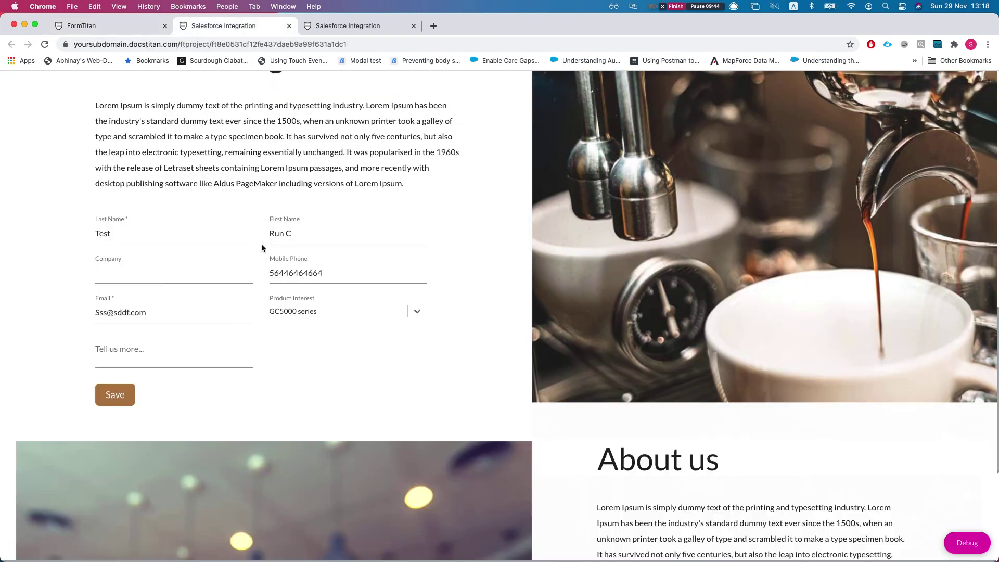
Resubmit the form with 'tell us more' filled and Company blank, then refresh the logs to check.
left_click(154, 364)
type("sdfsfdsf")
key("super+a")
type("tell u")
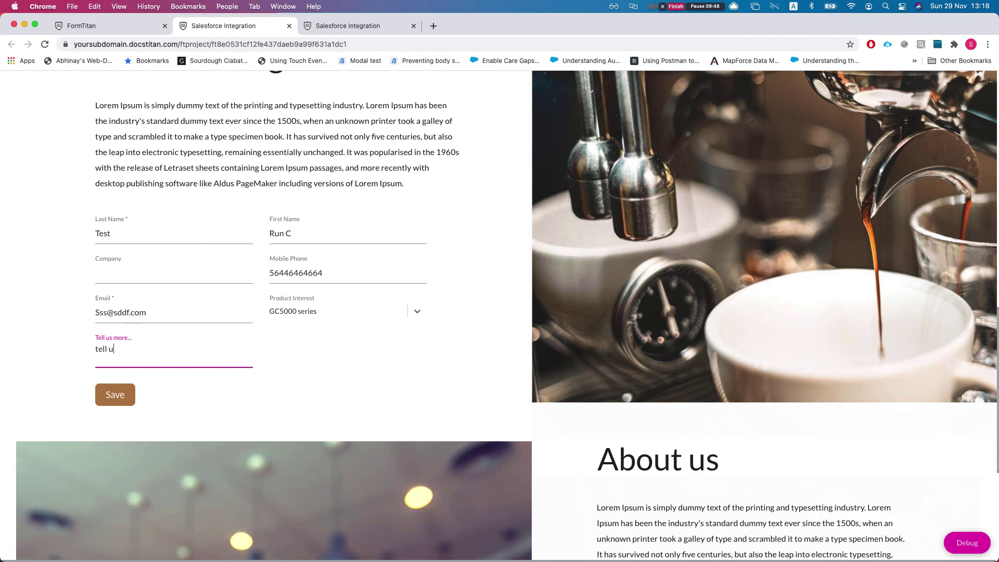
type("s more")
left_click(121, 406)
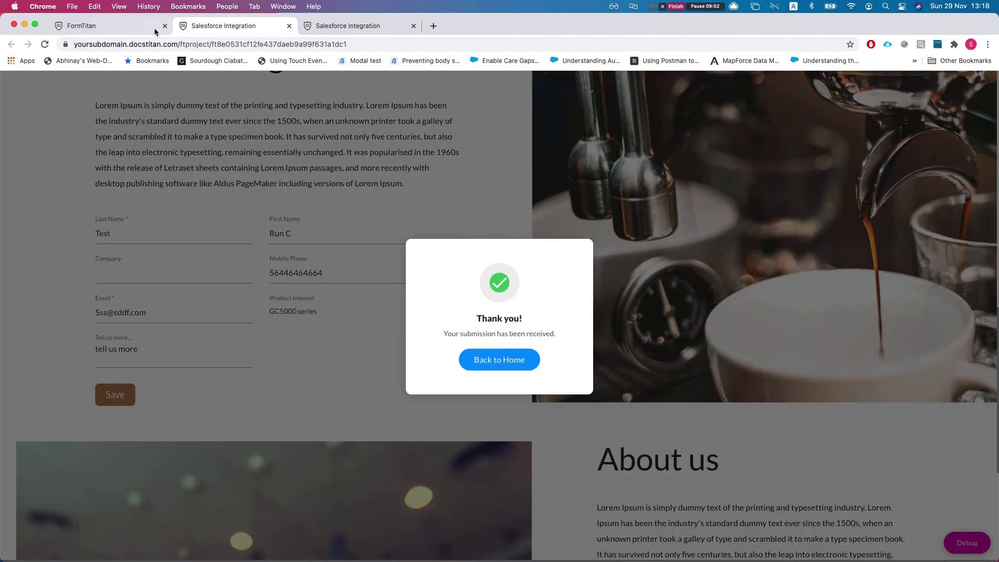
left_click(124, 27)
left_click(683, 266)
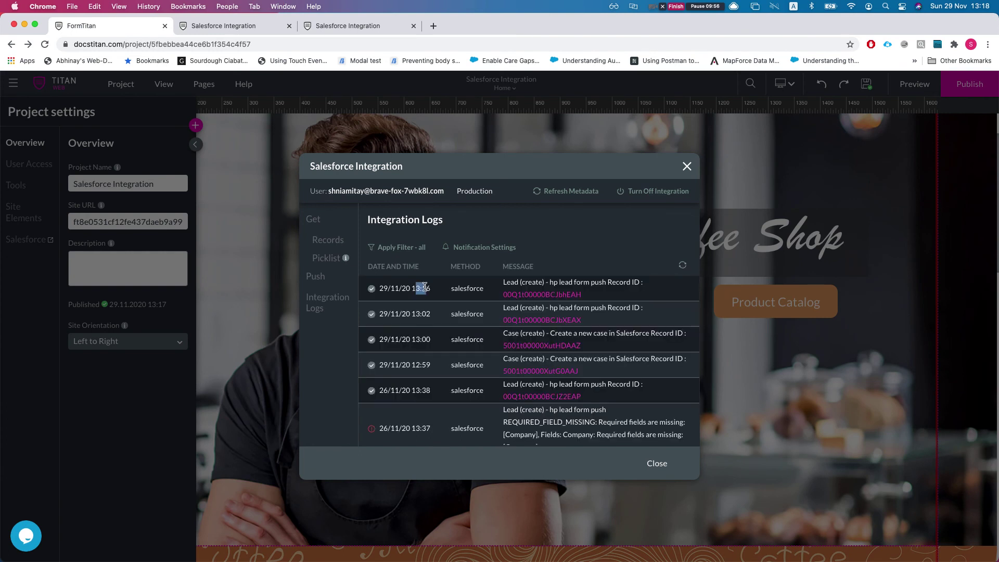
left_click(237, 26)
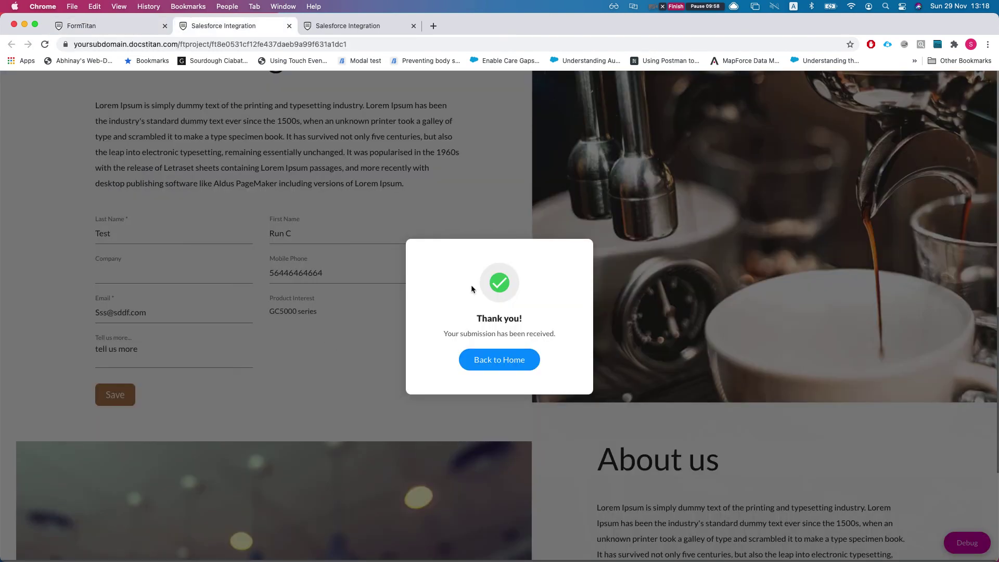
Fill in a Company value, resubmit the lead form, then switch to the editor's integration logs.
left_click(497, 363)
left_click(168, 276)
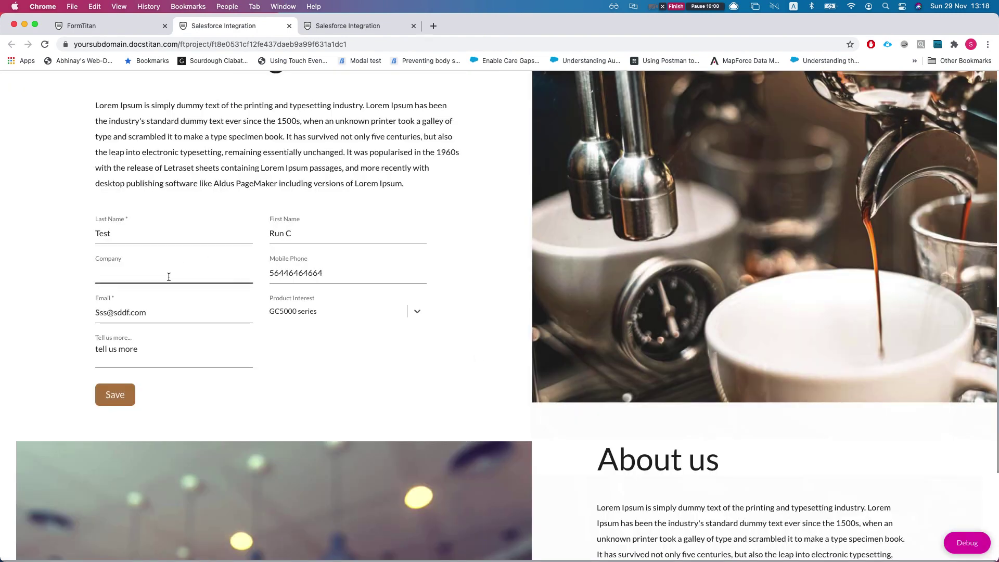
type("DS")
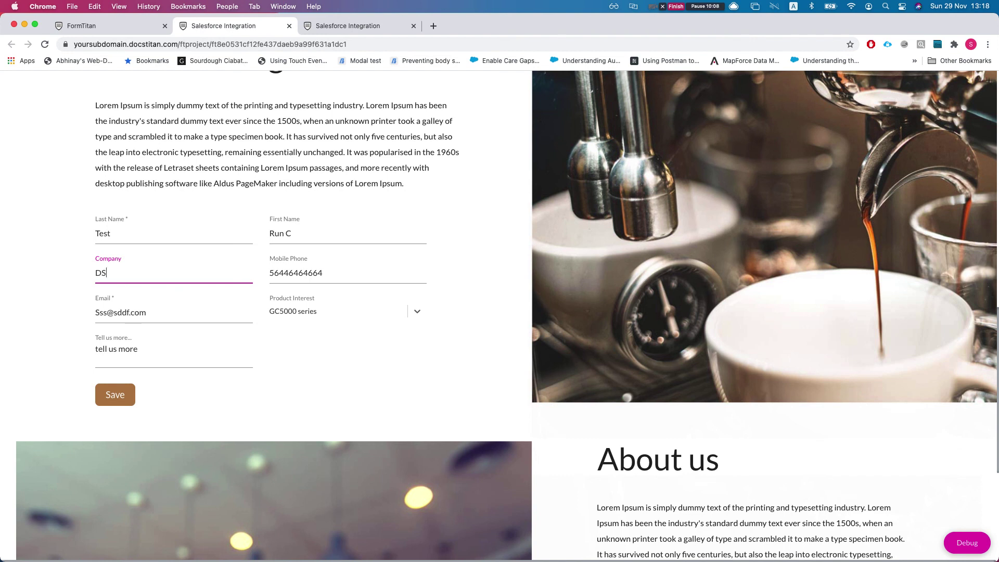
key("BackSpace")
key("BackSpace")
type("S")
key("BackSpace")
type("S")
key("BackSpace")
type("sok")
key("Return")
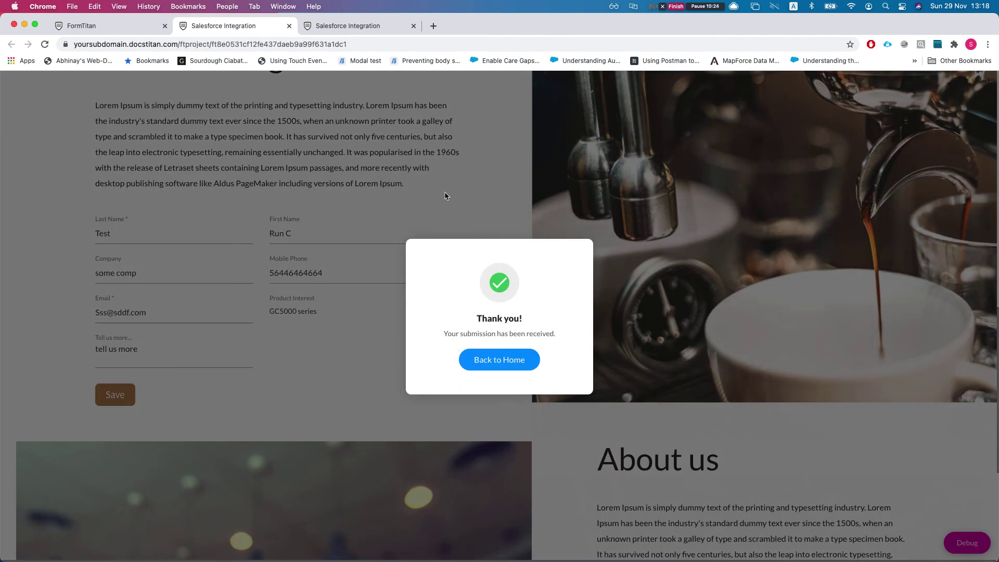
left_click(131, 35)
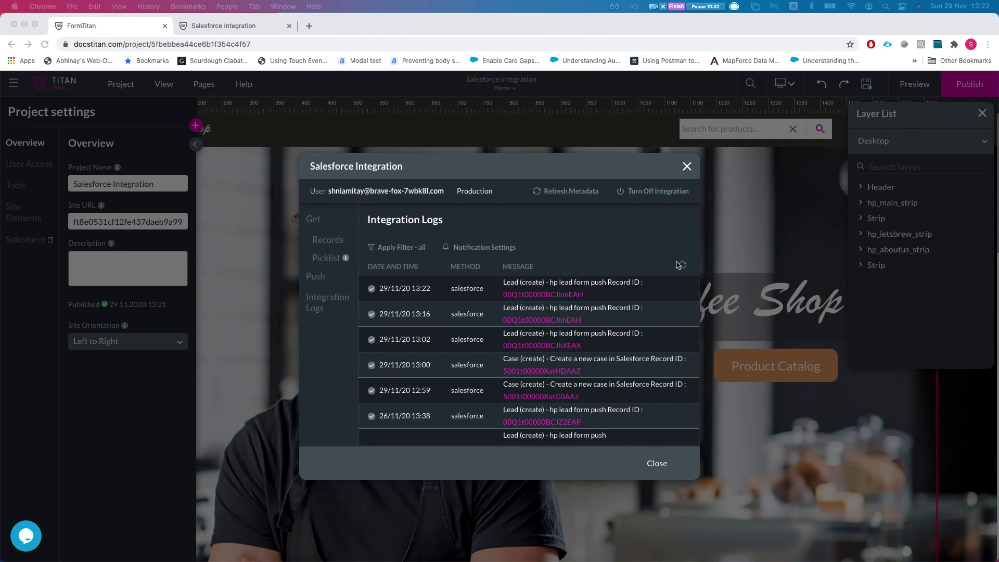
Refresh the logs and open the new 13:22 Lead's record link in Salesforce.
left_click(681, 266)
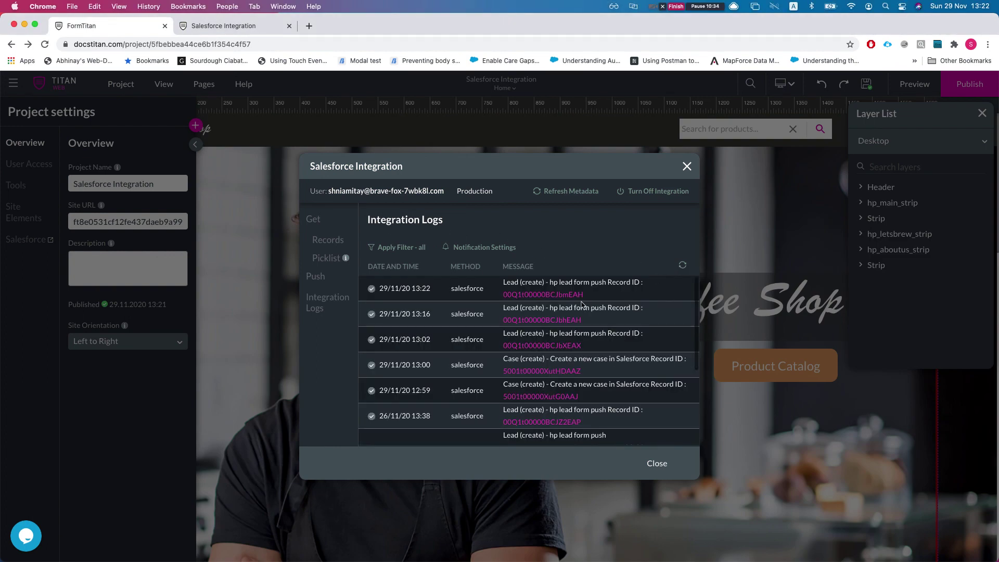
left_click_drag(406, 290, 412, 289)
left_click(412, 290)
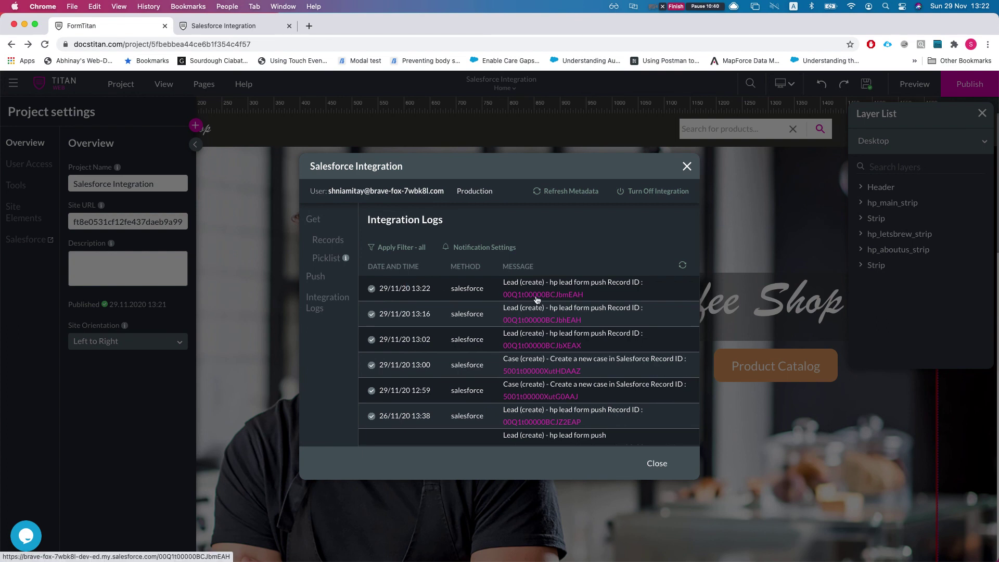
left_click(536, 296)
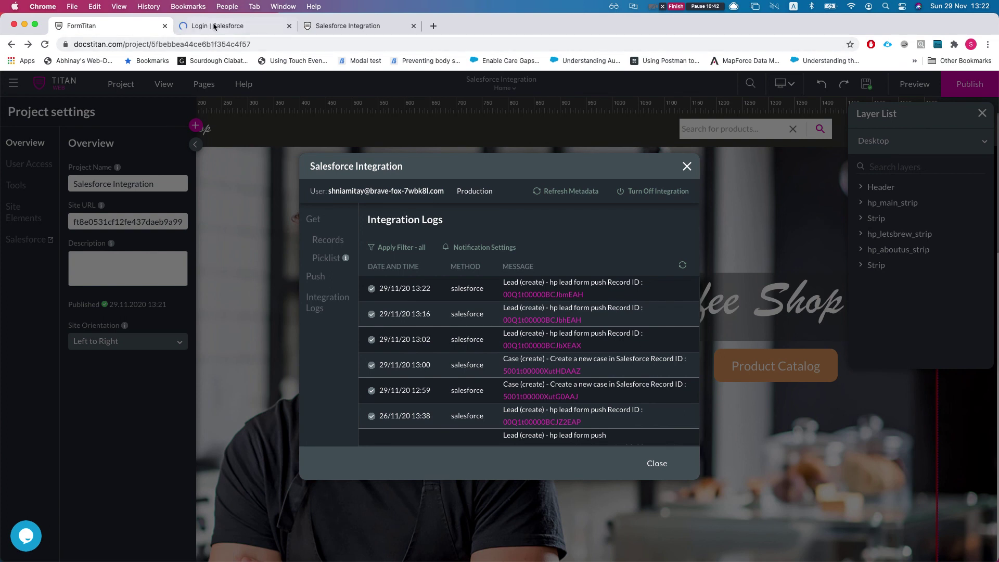